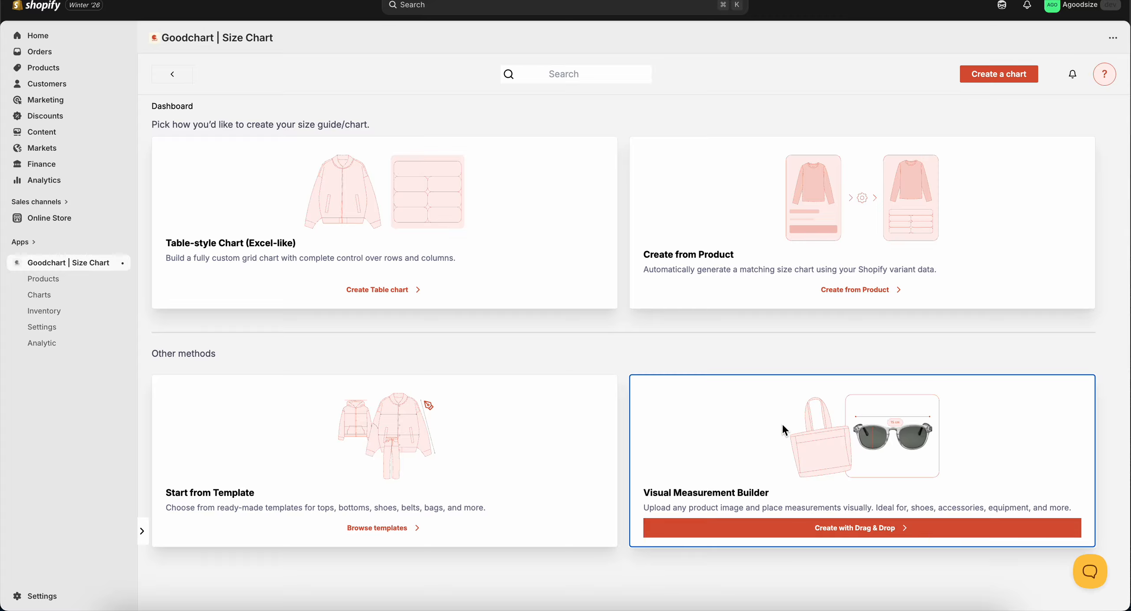
# Start a new chart with the Visual Measurement Builder using the recent image file "Tote Bag .png".
pyautogui.click(810, 528)
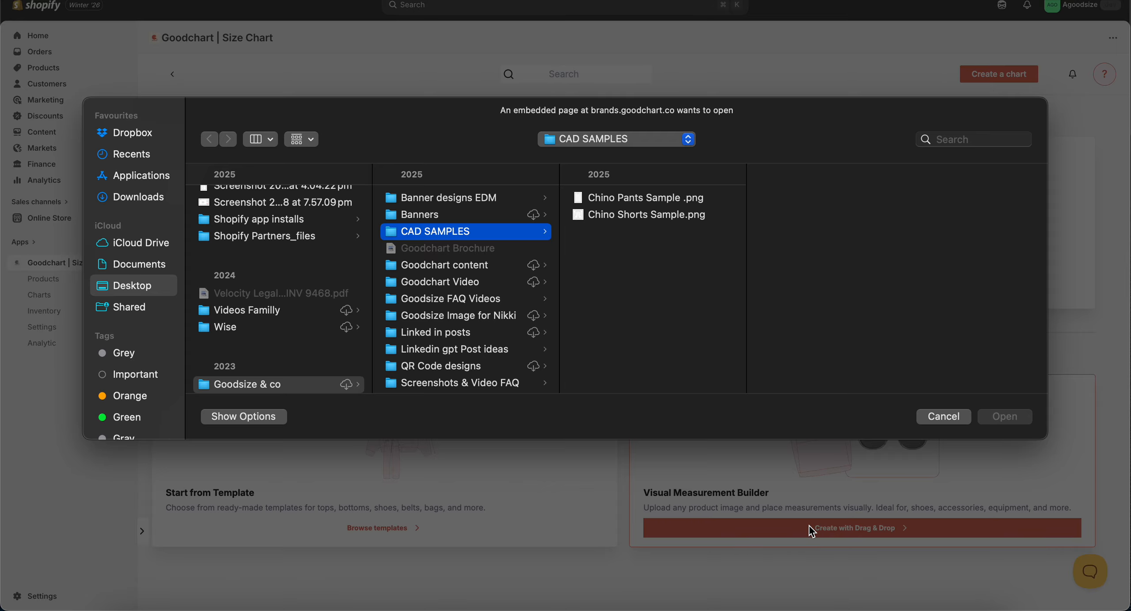
pyautogui.click(965, 143)
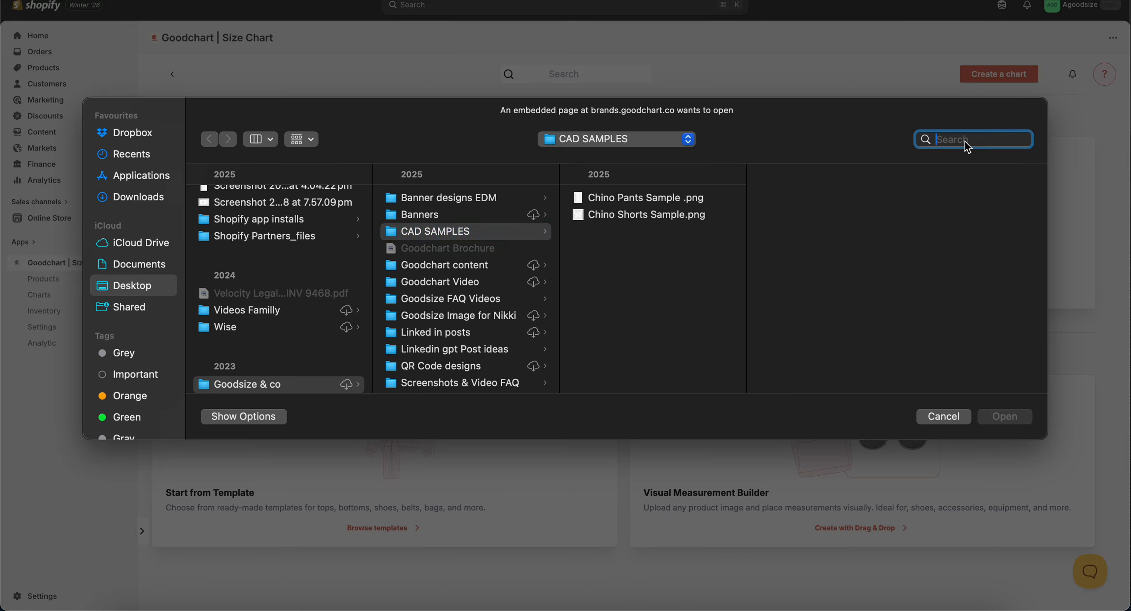
pyautogui.write('tote')
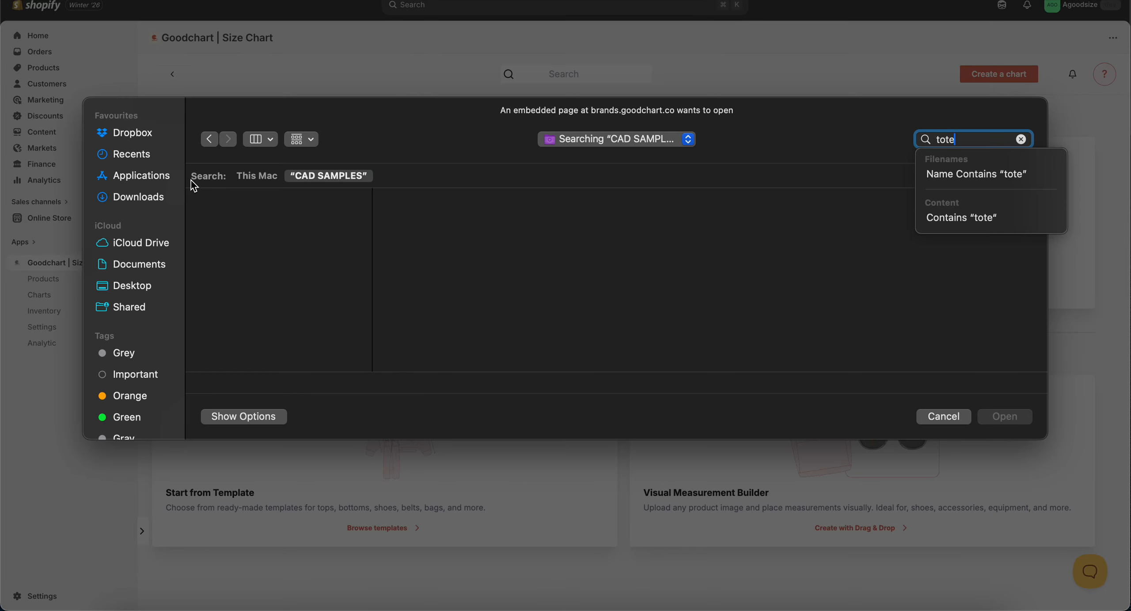
pyautogui.click(149, 162)
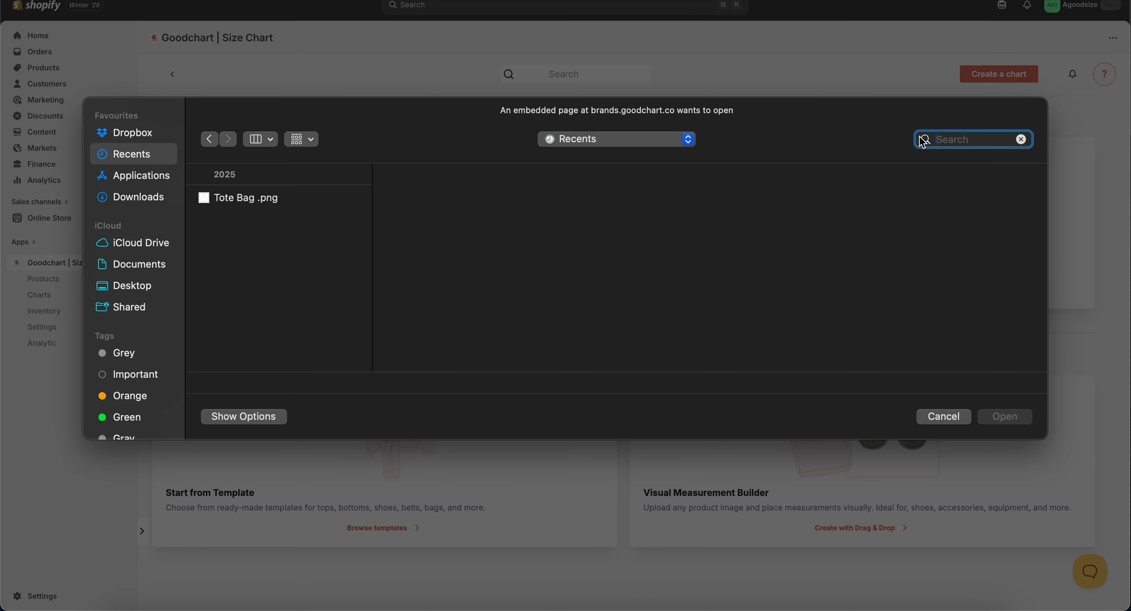
pyautogui.click(263, 198)
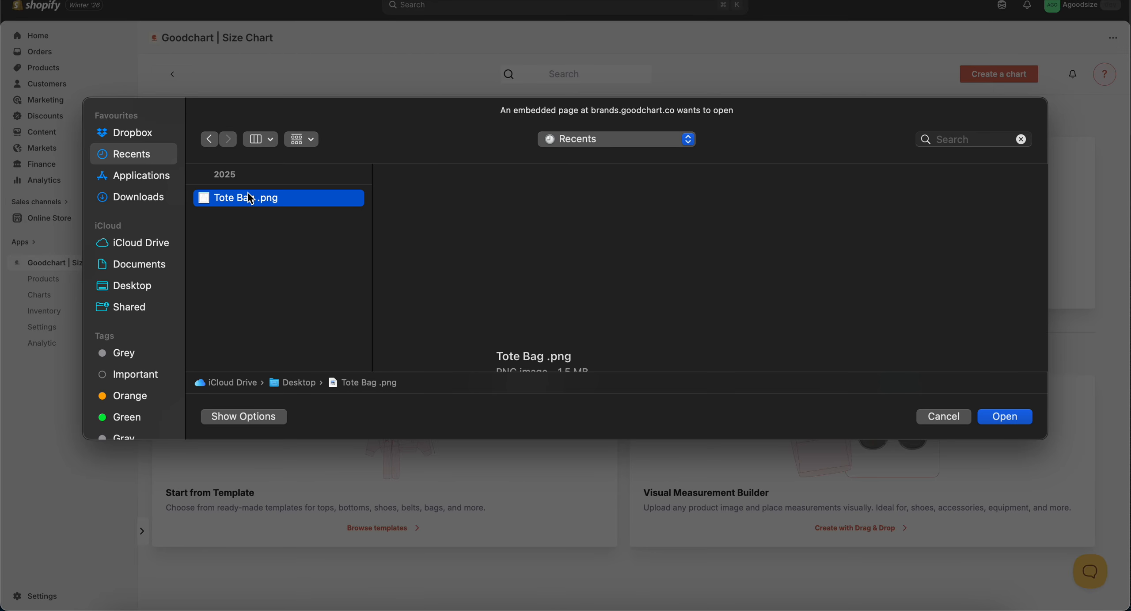
pyautogui.click(1005, 416)
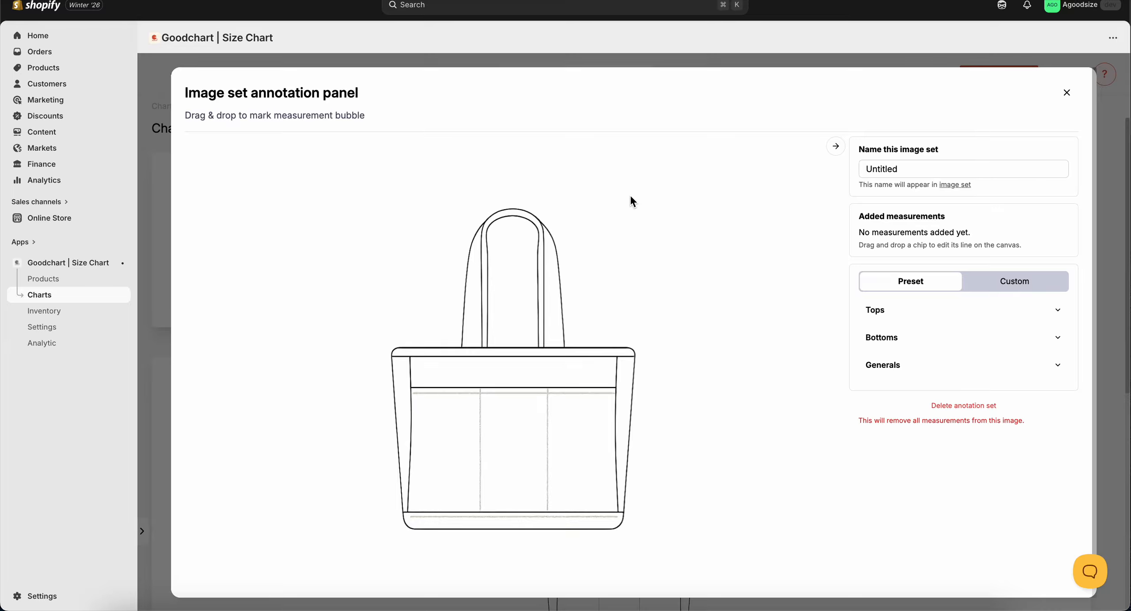
# Name the image set "Tote Bag Sample".
pyautogui.doubleClick(889, 170)
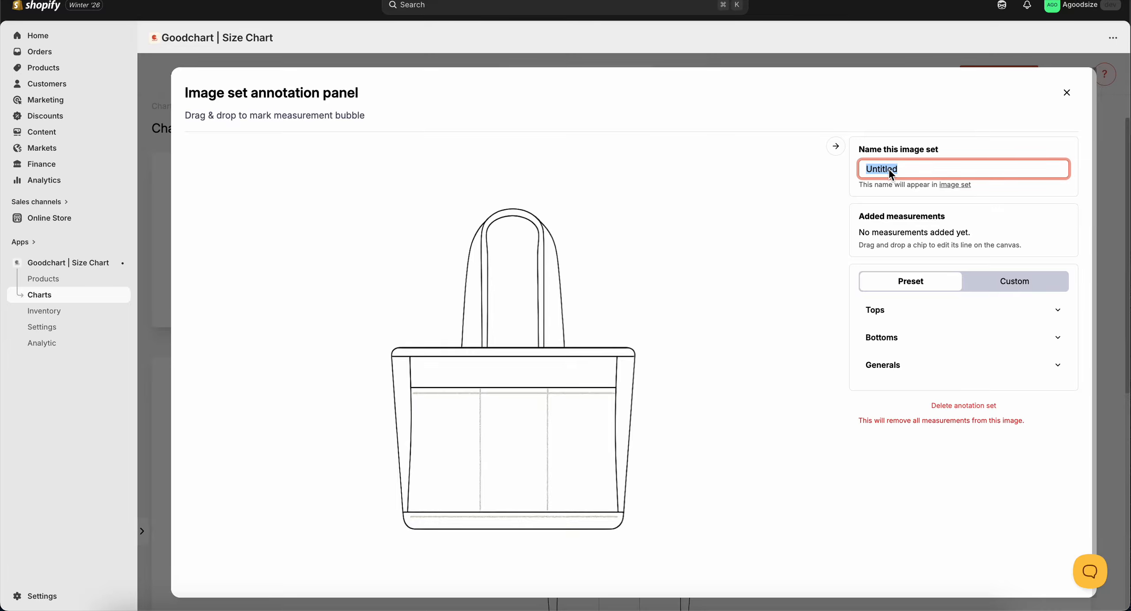
pyautogui.write('Tote Bag Sample')
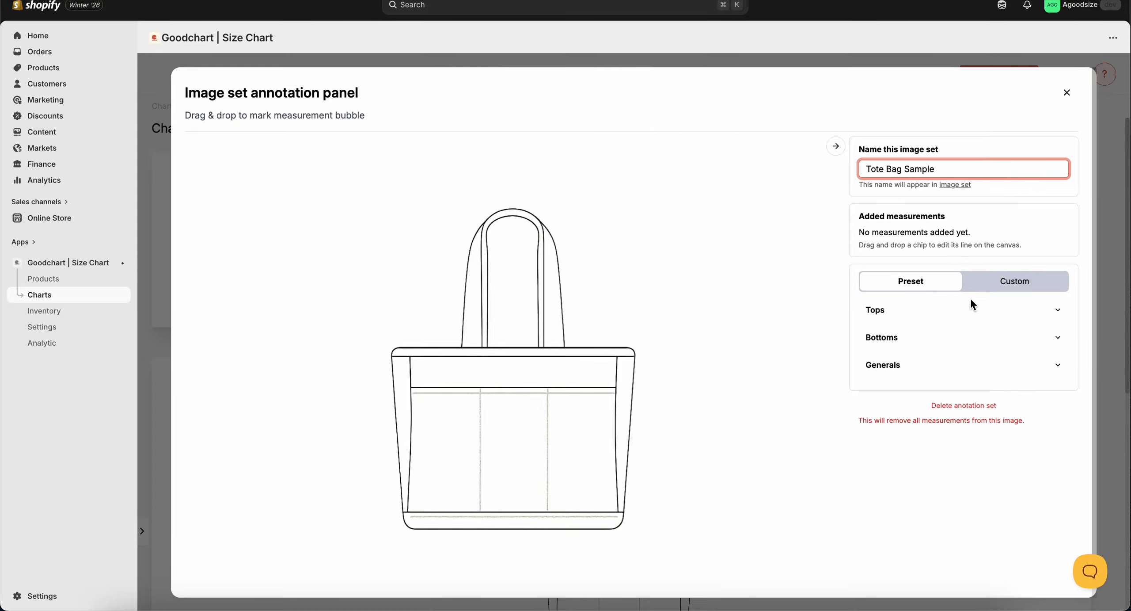
# Look through the preset measurements offered under Tops, Bottoms and Generals.
pyautogui.click(901, 311)
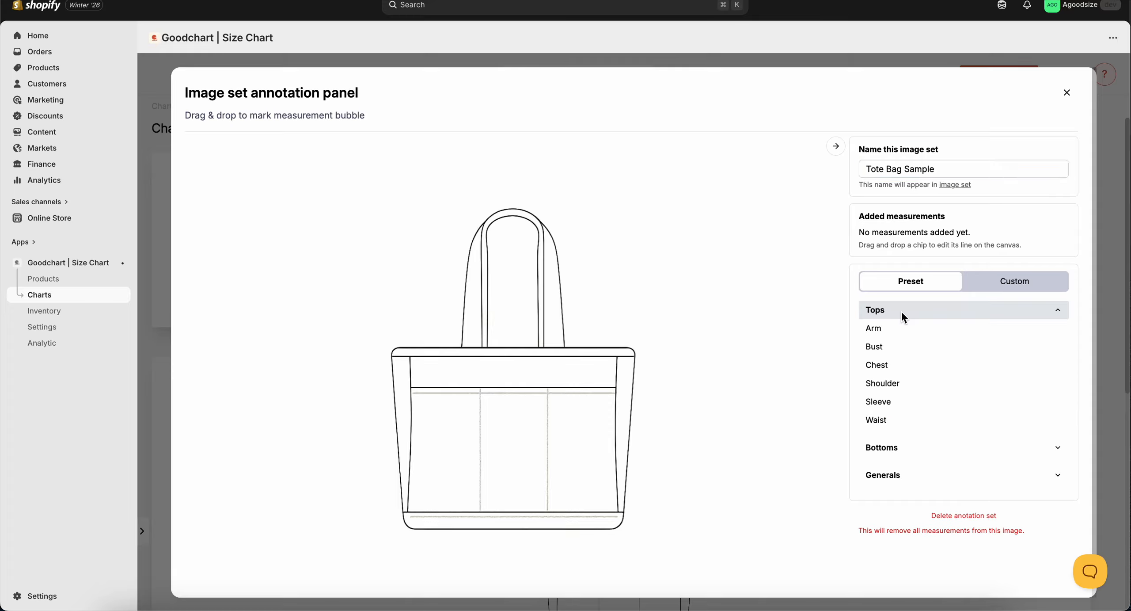
pyautogui.click(902, 310)
pyautogui.click(903, 337)
pyautogui.click(904, 341)
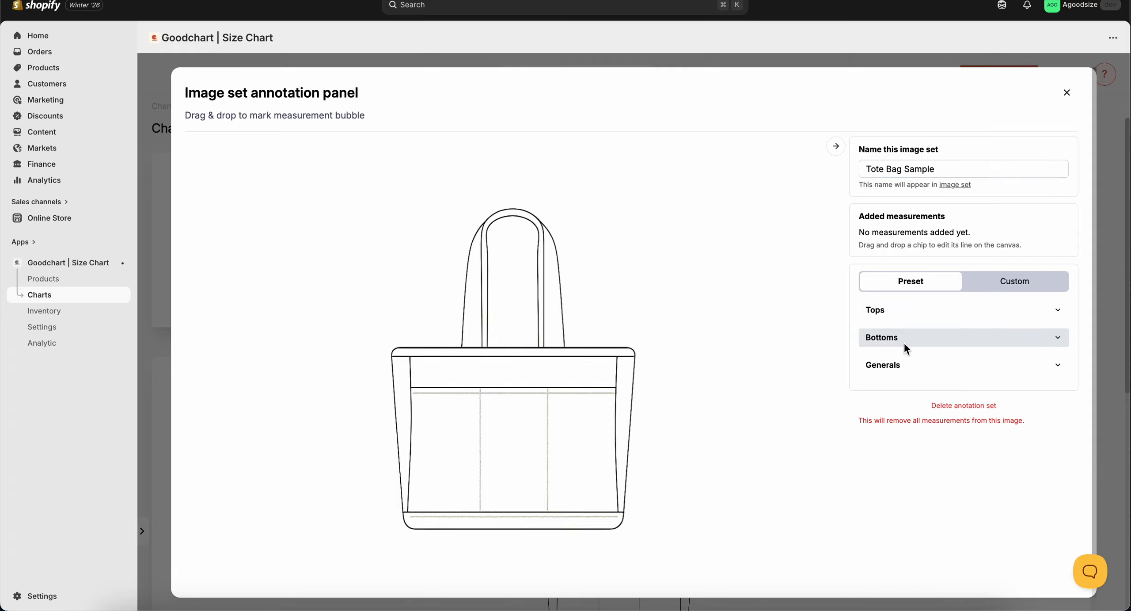
pyautogui.click(907, 365)
pyautogui.click(908, 365)
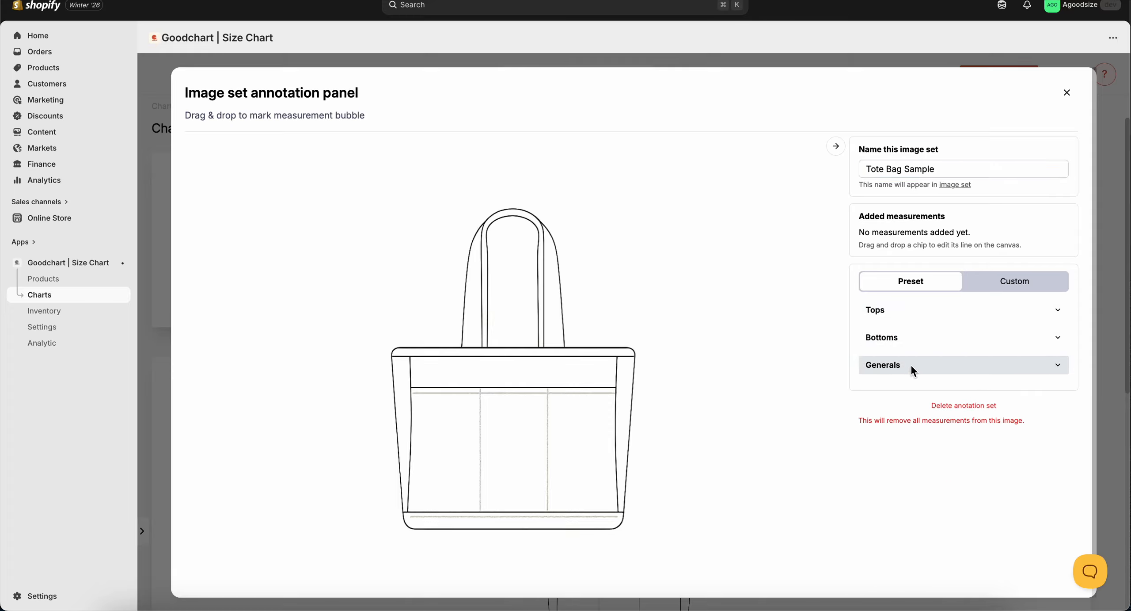
# Create two custom measurements named "Handle Size" and "Depth".
pyautogui.click(1019, 285)
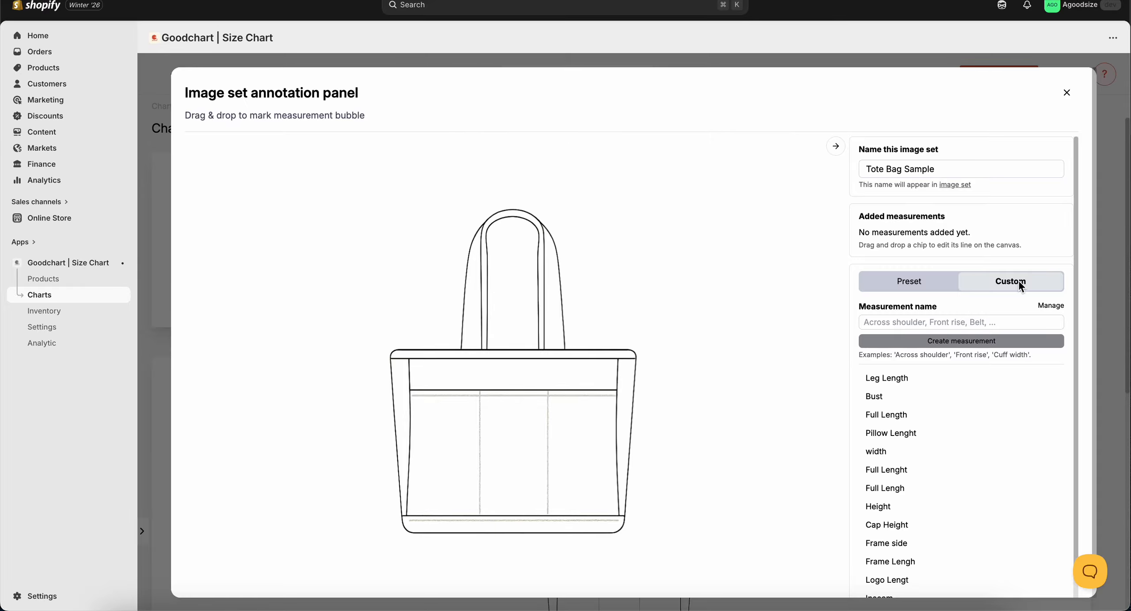
pyautogui.click(895, 319)
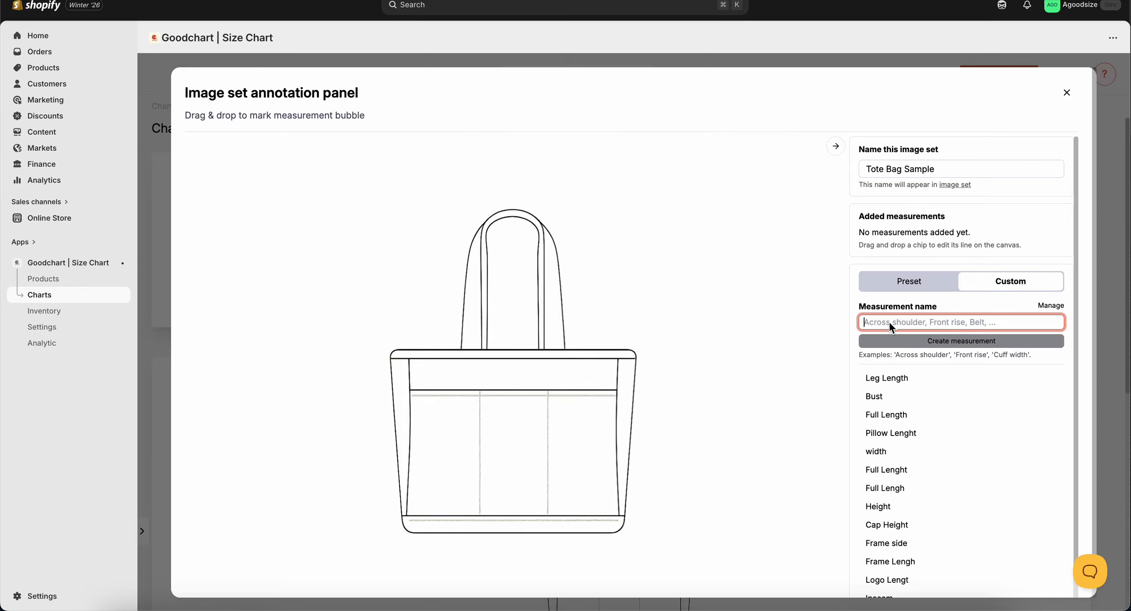
pyautogui.write('Han')
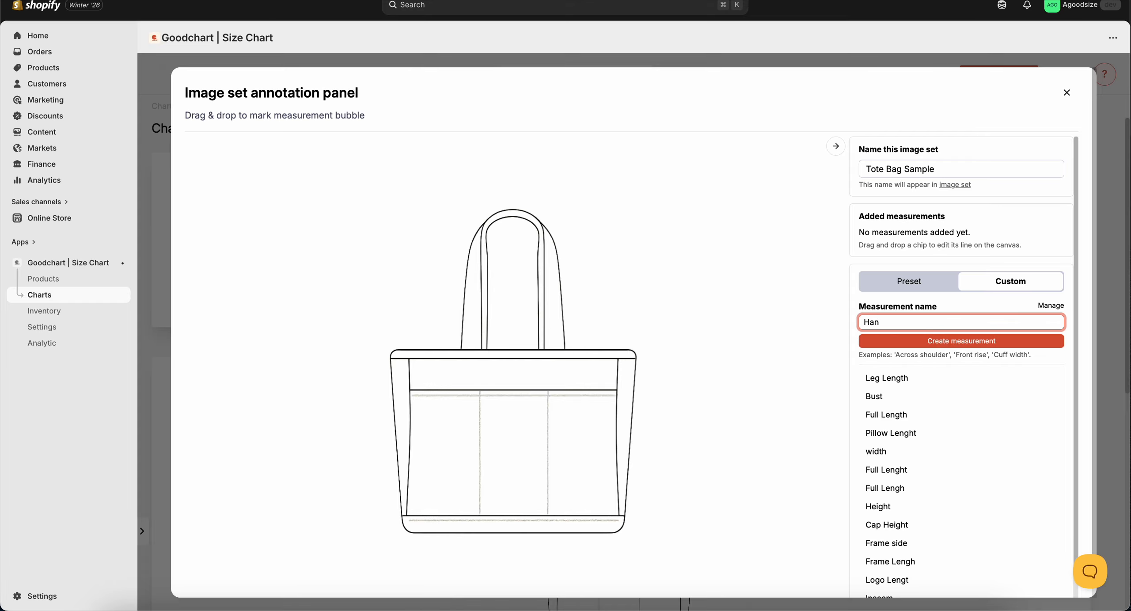
pyautogui.write('dle Size')
pyautogui.click(918, 344)
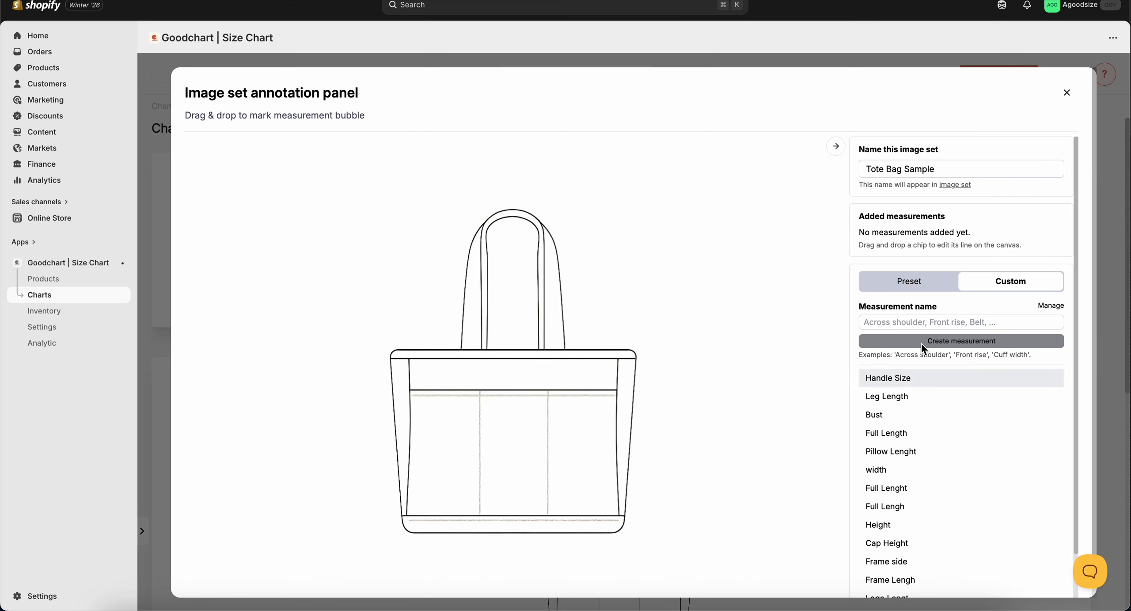
pyautogui.click(906, 322)
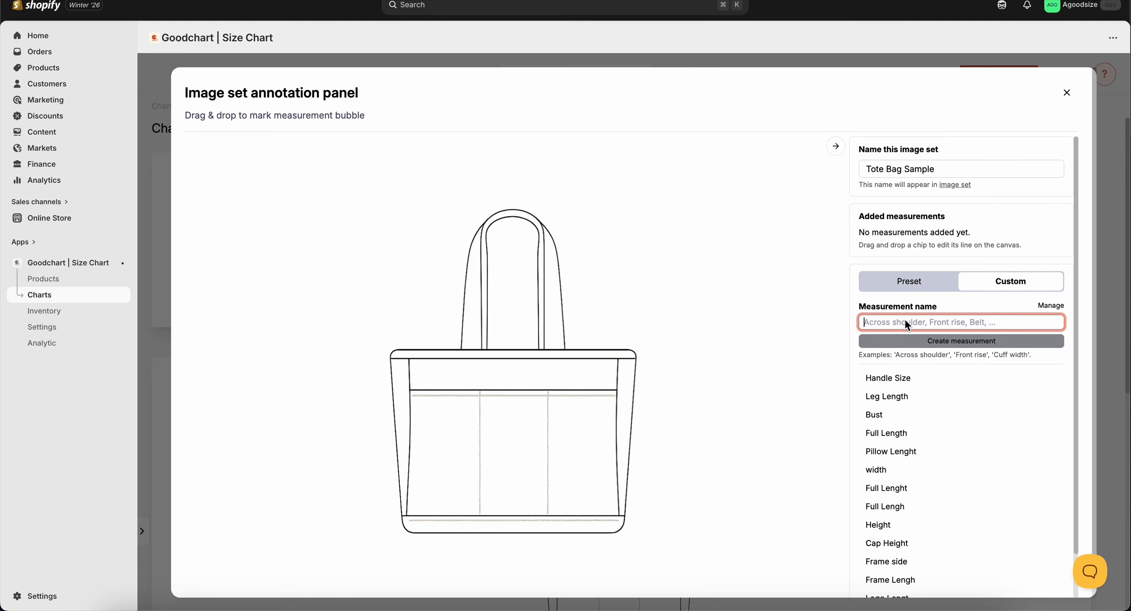
pyautogui.write('Depth')
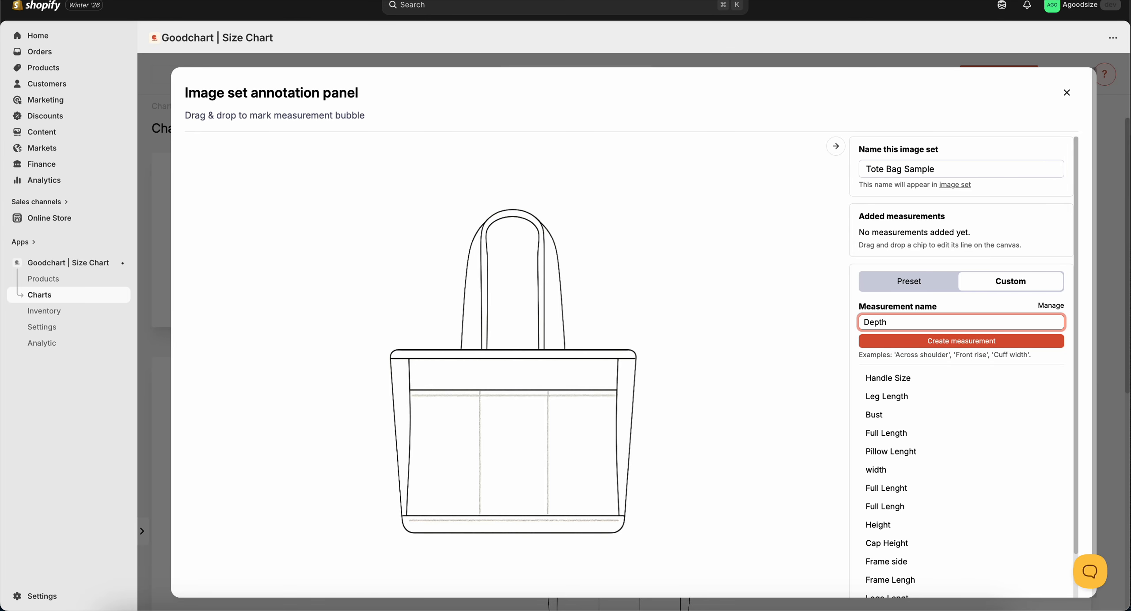
pyautogui.click(959, 341)
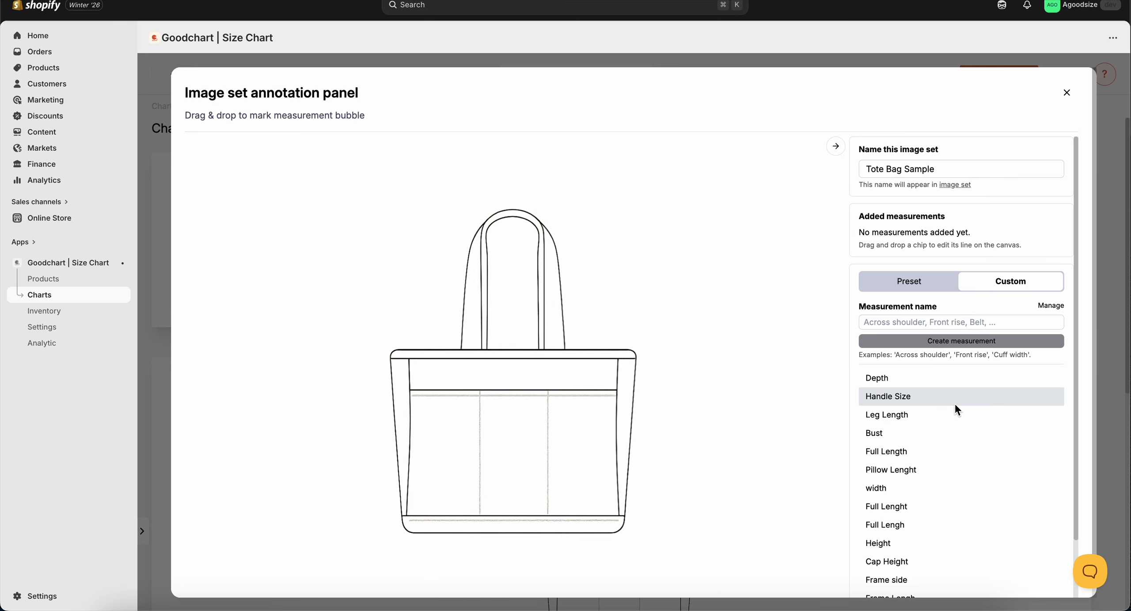
# Add Handle Size and Depth to the image set and place a widened Handle Size line above the tote's handles, with its label above the line.
pyautogui.click(903, 397)
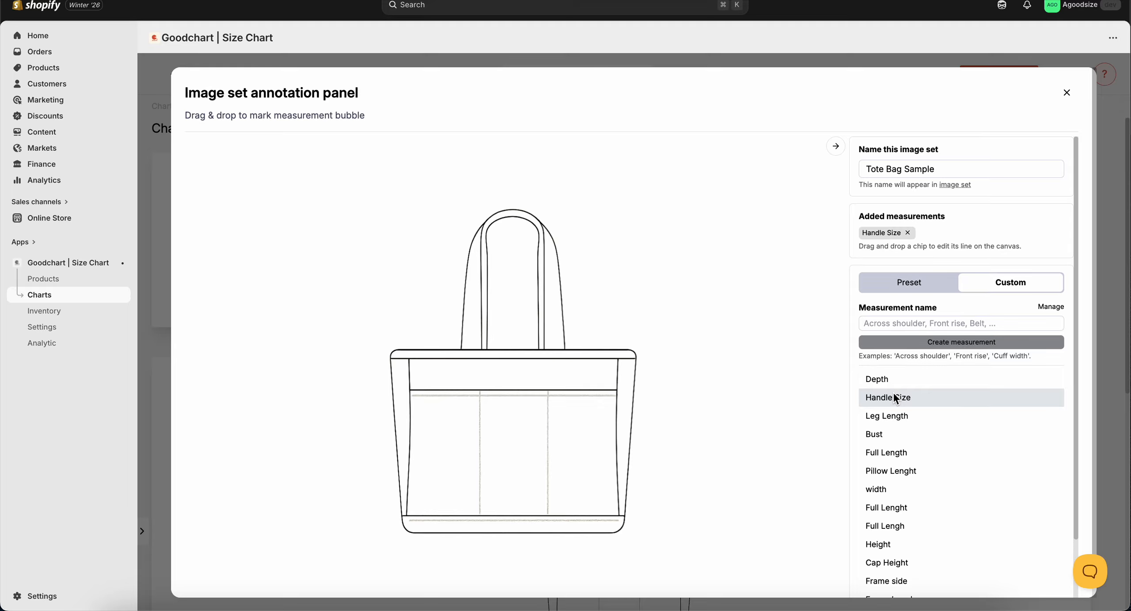
pyautogui.click(893, 378)
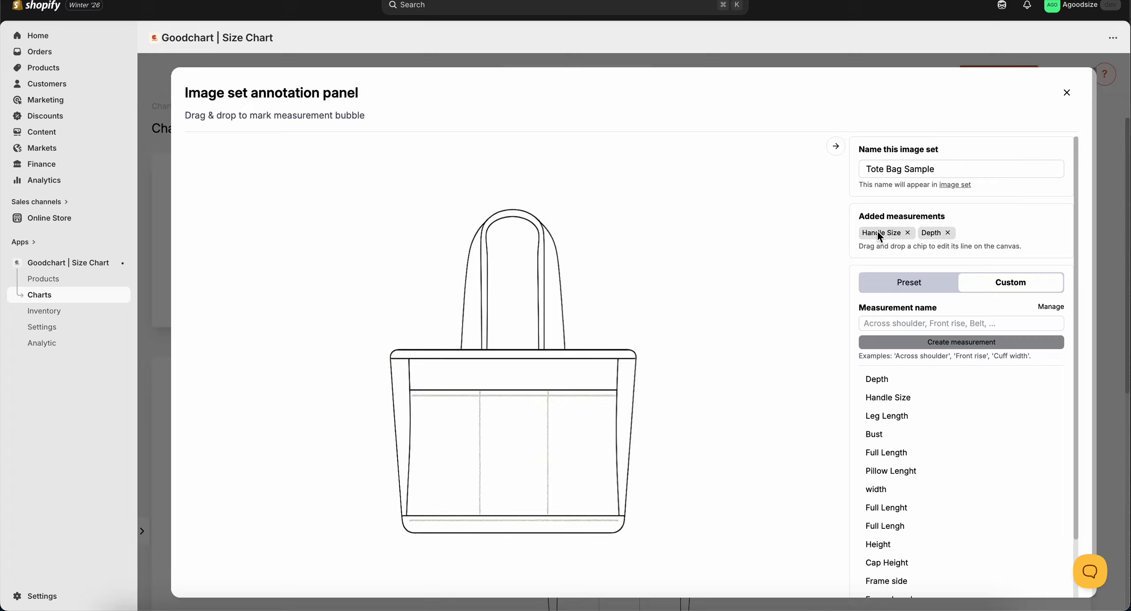
pyautogui.moveTo(882, 231); pyautogui.dragTo(510, 196)
pyautogui.click(641, 259)
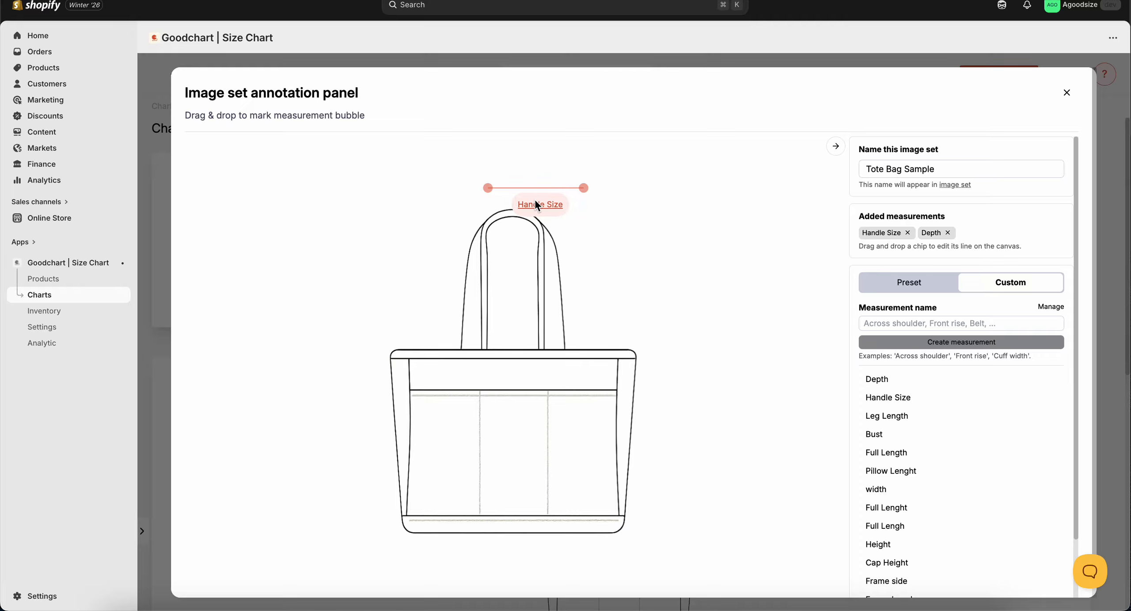
pyautogui.moveTo(489, 188); pyautogui.dragTo(450, 188)
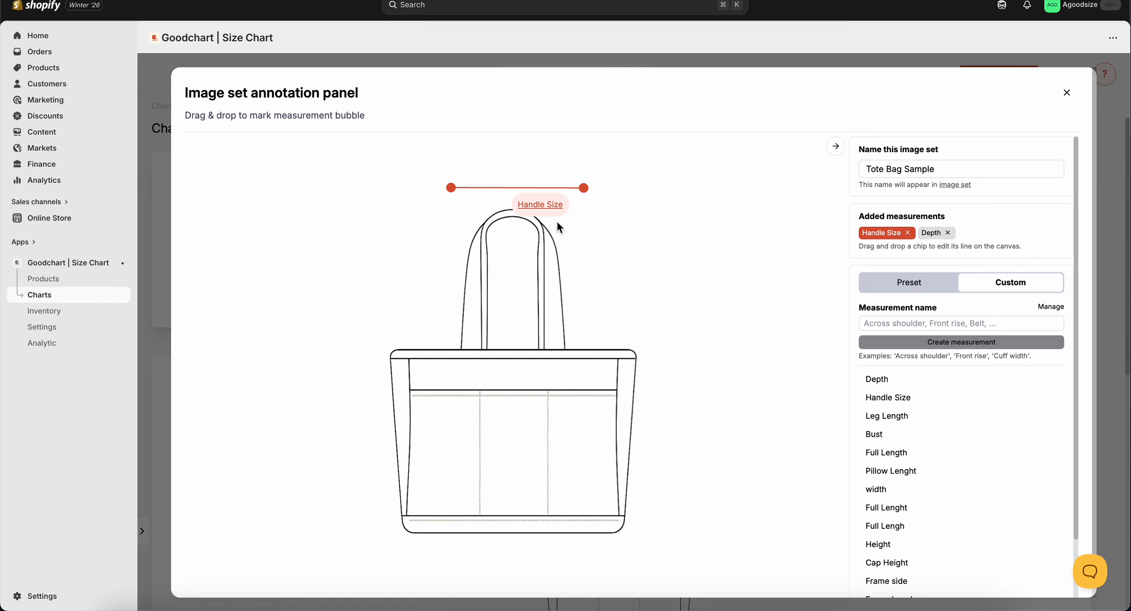
pyautogui.click(554, 206)
pyautogui.moveTo(584, 187); pyautogui.dragTo(520, 163)
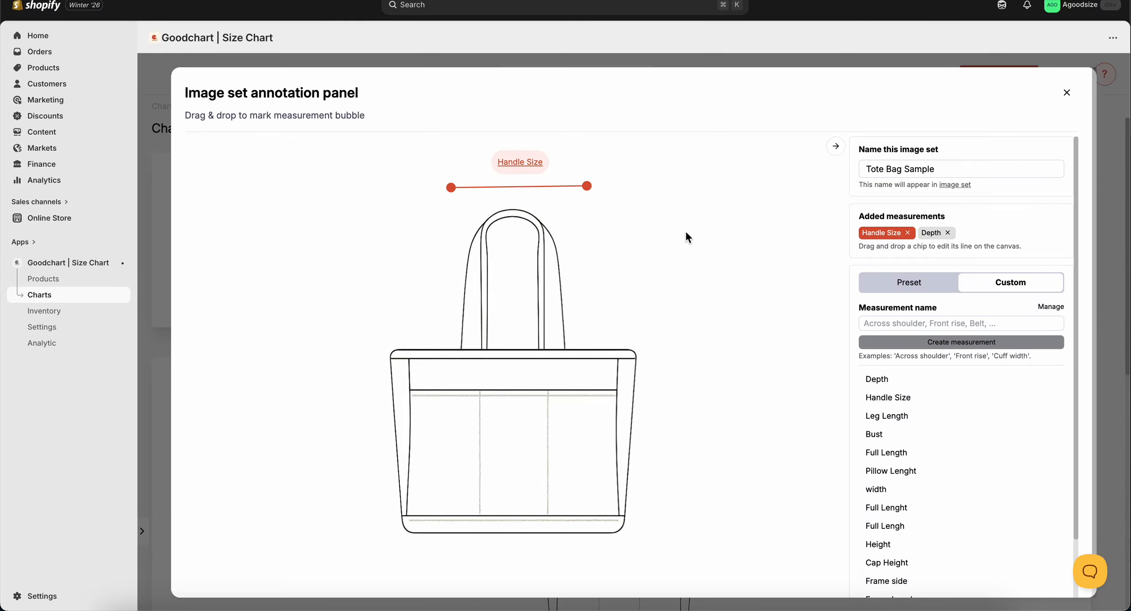
pyautogui.moveTo(450, 185); pyautogui.dragTo(448, 185)
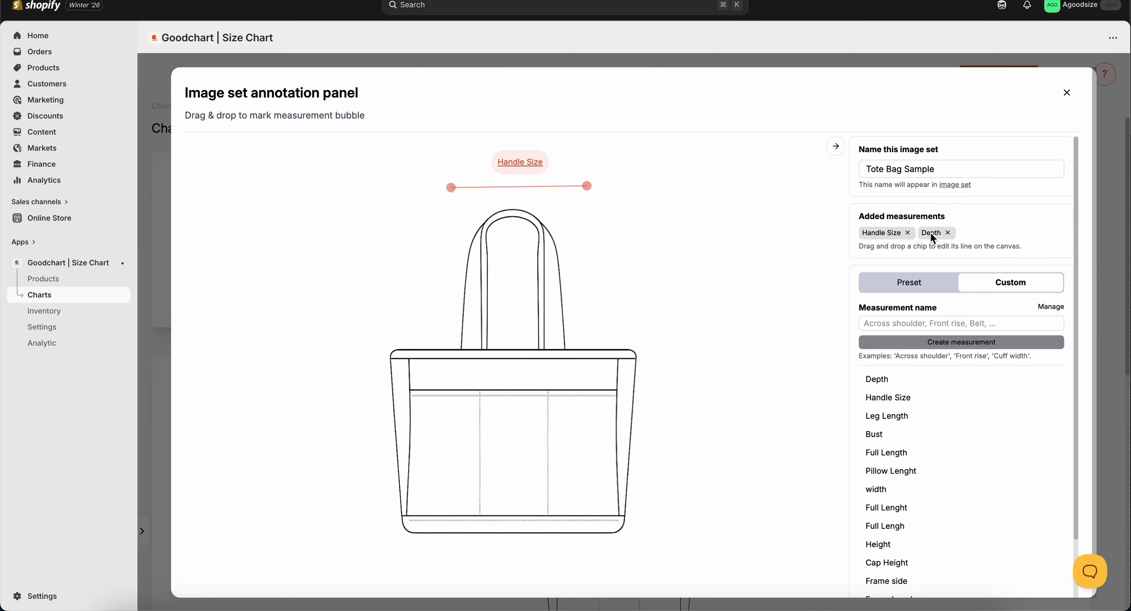
# Place the Depth line diagonally outward from the tote's lower right corner, move its label beside the line, and close the annotation panel.
pyautogui.moveTo(932, 235); pyautogui.dragTo(656, 510)
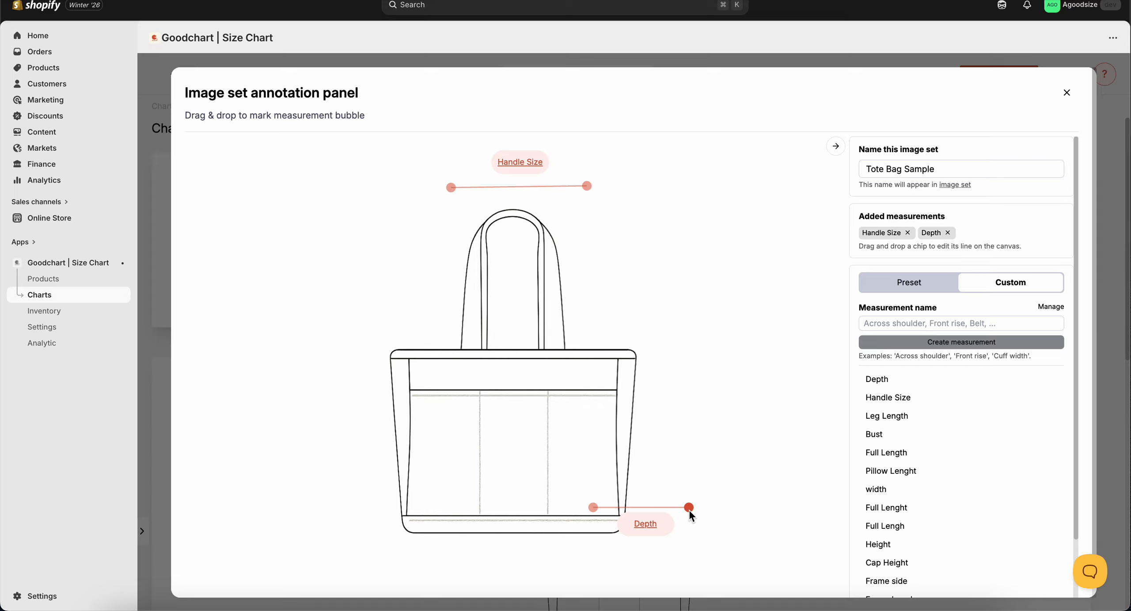
pyautogui.moveTo(689, 508); pyautogui.dragTo(689, 451)
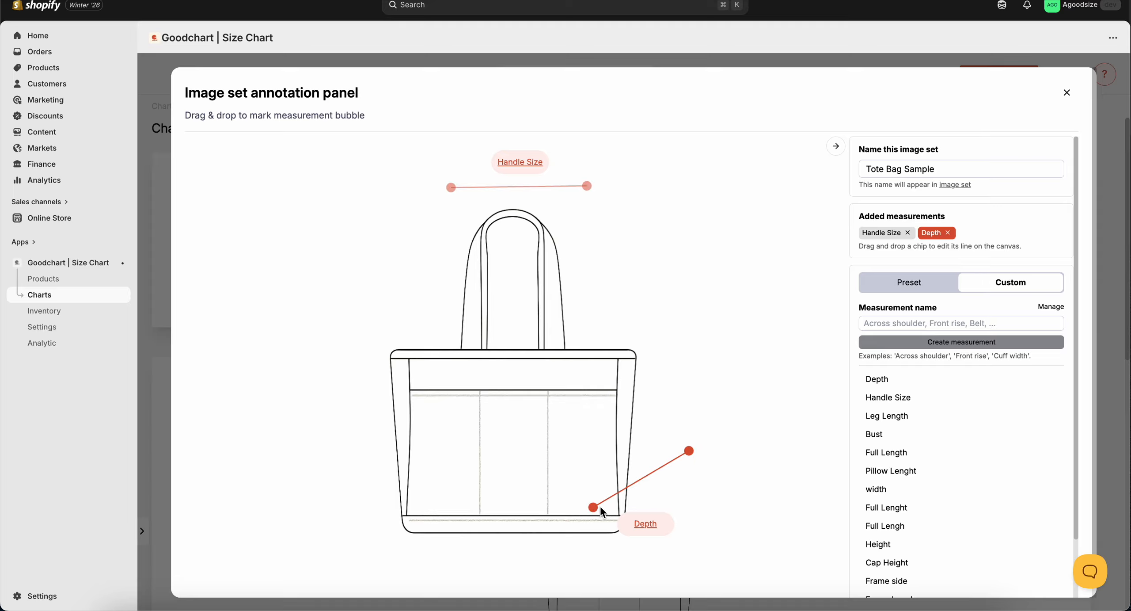
pyautogui.moveTo(593, 507); pyautogui.dragTo(623, 534)
pyautogui.moveTo(661, 522); pyautogui.dragTo(702, 503)
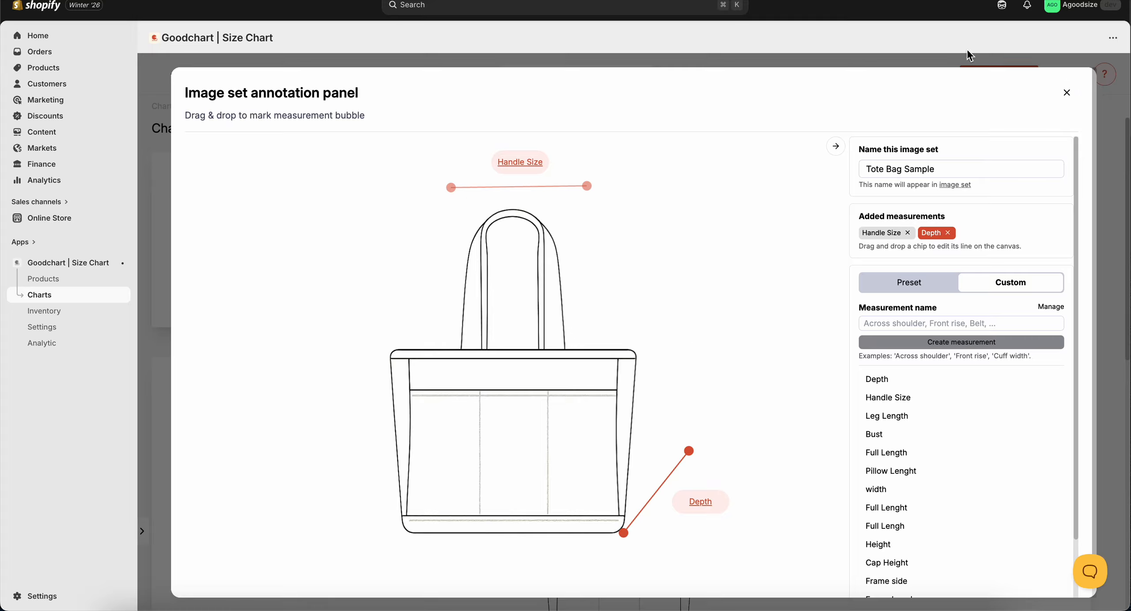
pyautogui.click(1067, 93)
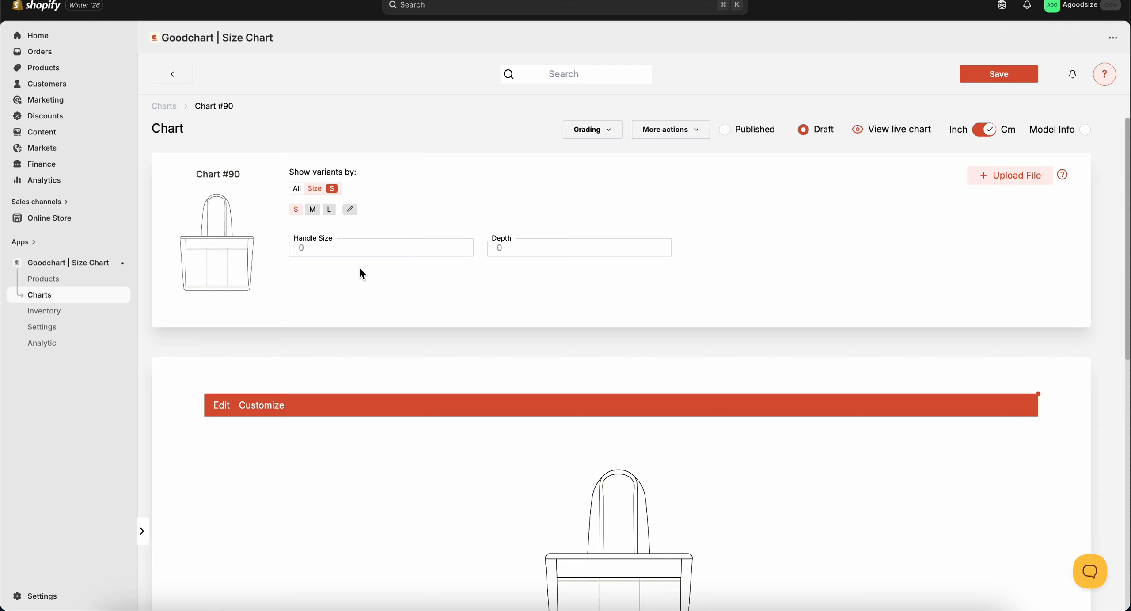
# Rename the chart's Size option values S, M and L to Small, Medium and Large.
pyautogui.click(294, 210)
pyautogui.click(349, 210)
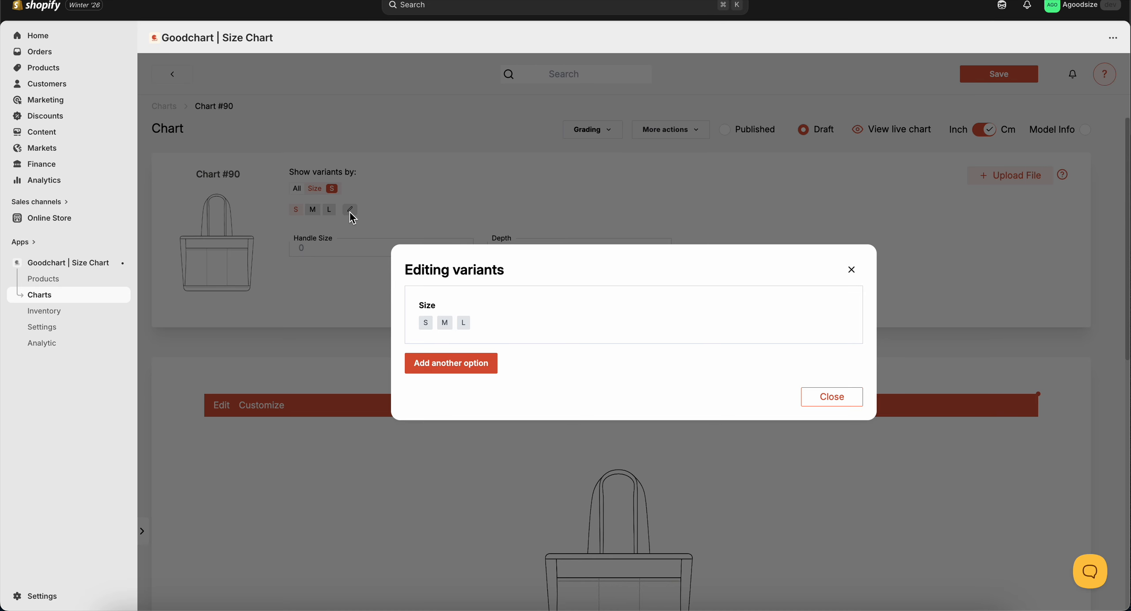
pyautogui.click(486, 338)
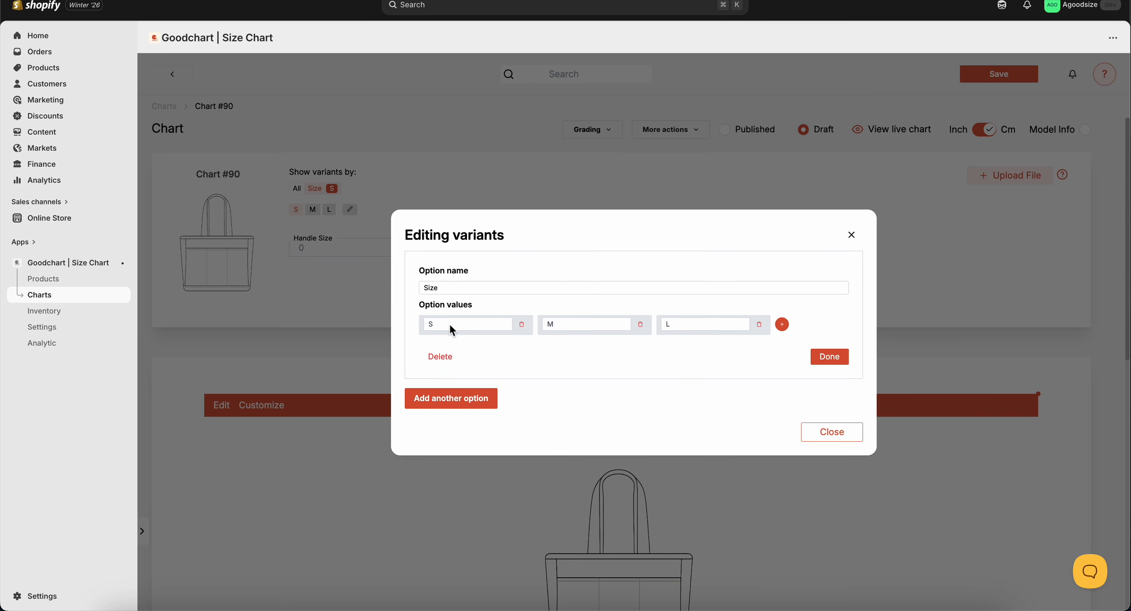
pyautogui.click(450, 324)
pyautogui.write('mall')
pyautogui.click(562, 320)
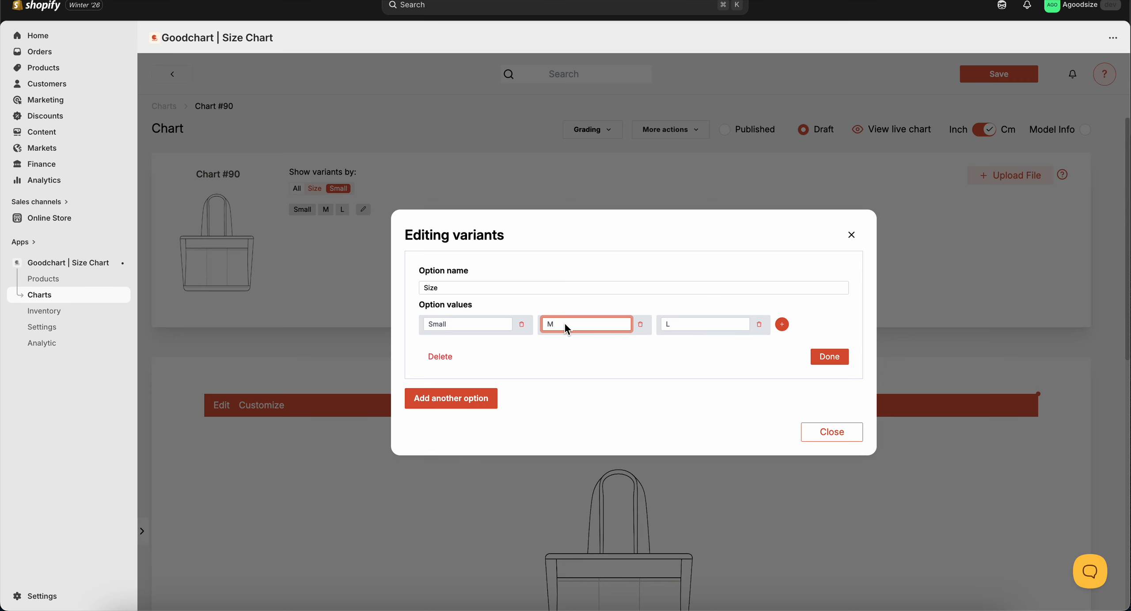
pyautogui.write('edmiu')
pyautogui.press('BackSpace')
pyautogui.press('BackSpace')
pyautogui.press('BackSpace')
pyautogui.write('ium')
pyautogui.click(682, 326)
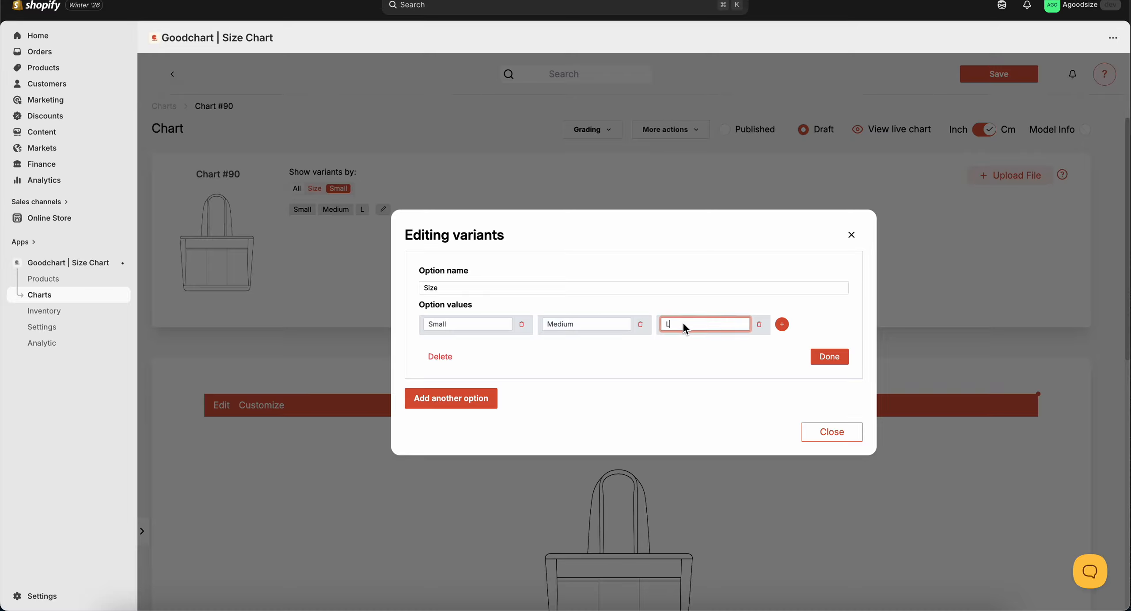
pyautogui.write('arge')
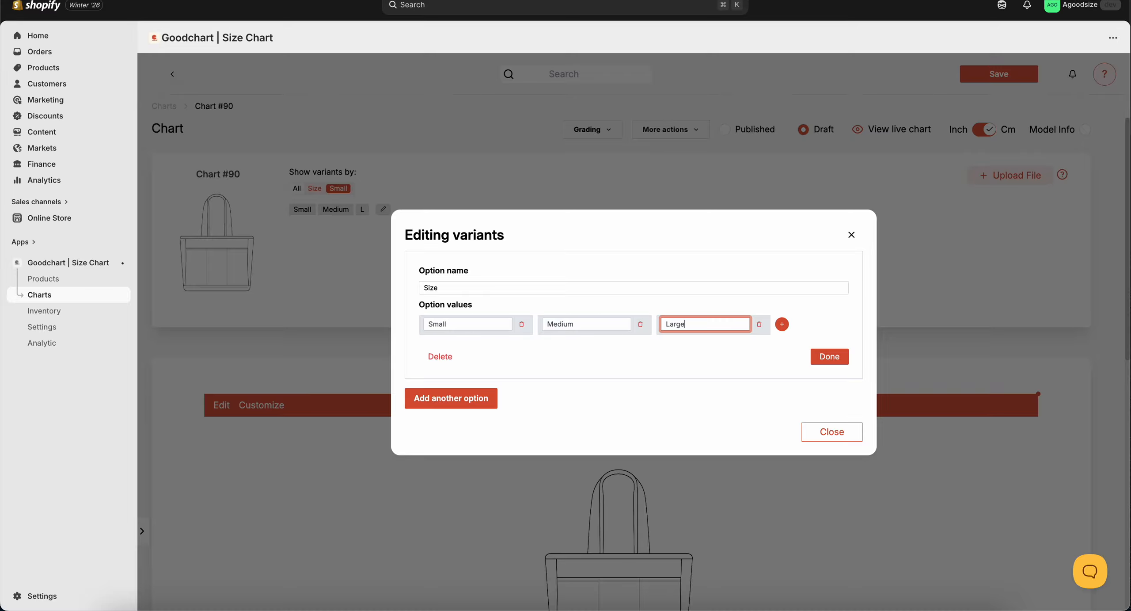
pyautogui.click(830, 356)
pyautogui.click(832, 396)
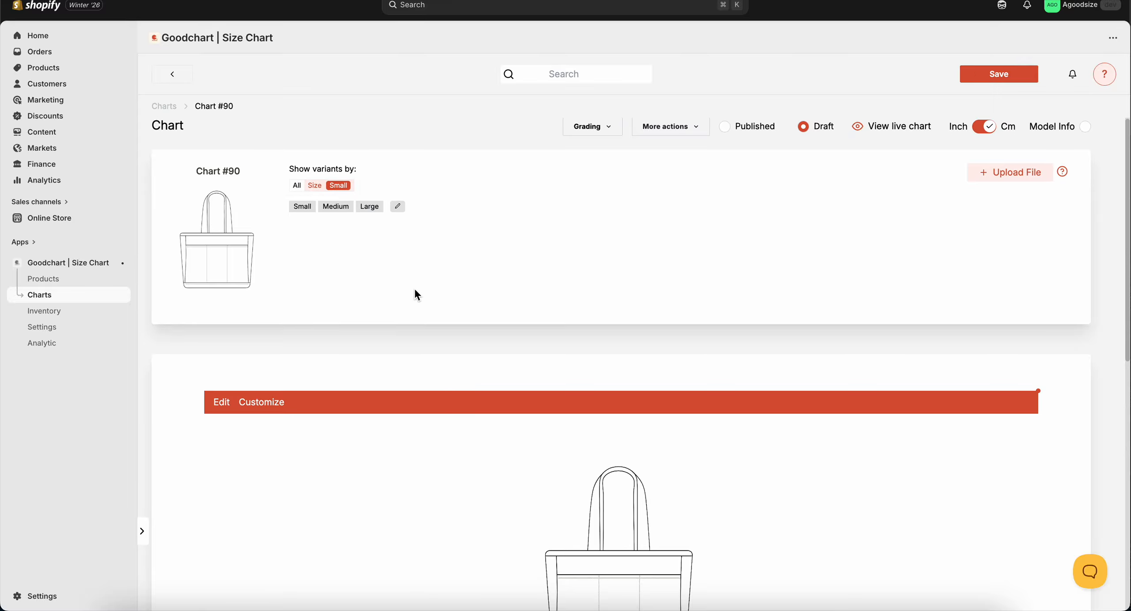
# Set the Small variant's Handle Size to 10 and its Depth to 15.
pyautogui.click(305, 207)
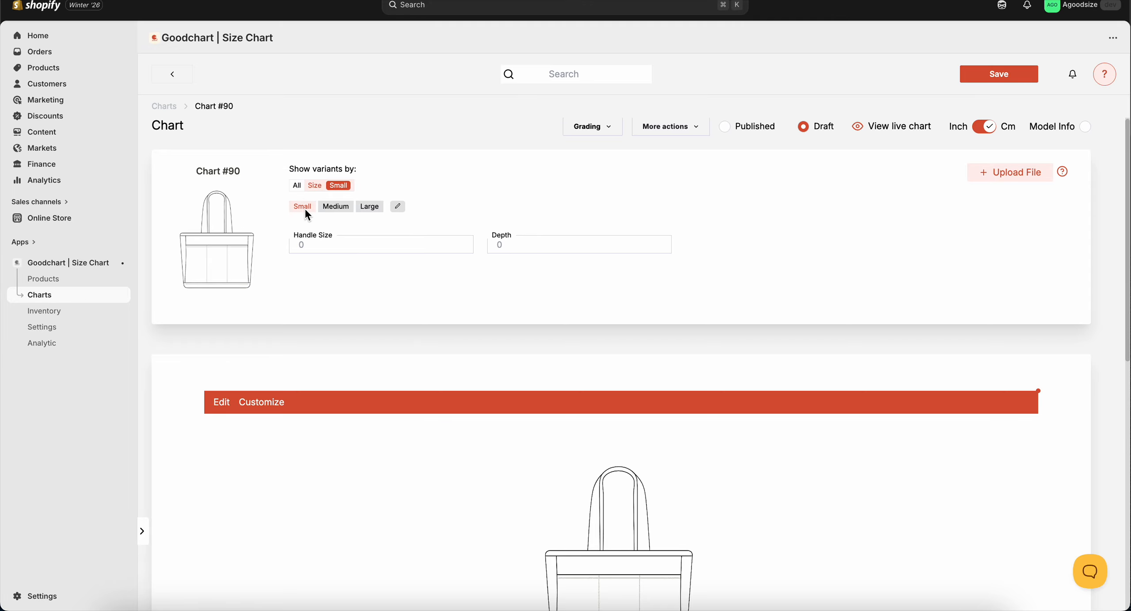
pyautogui.click(334, 247)
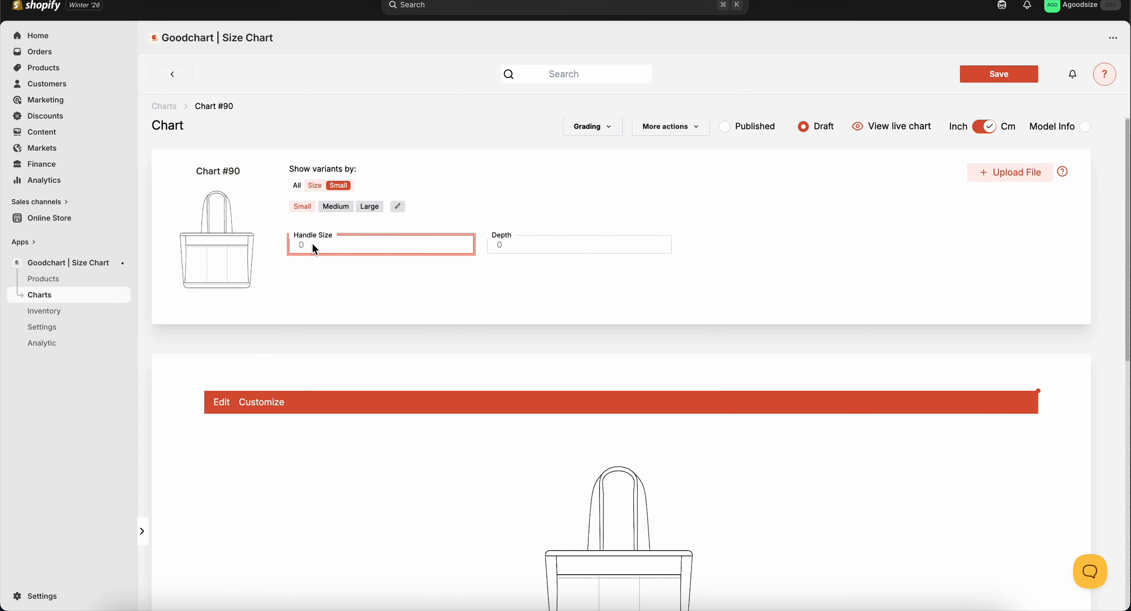
pyautogui.write('10')
pyautogui.click(514, 246)
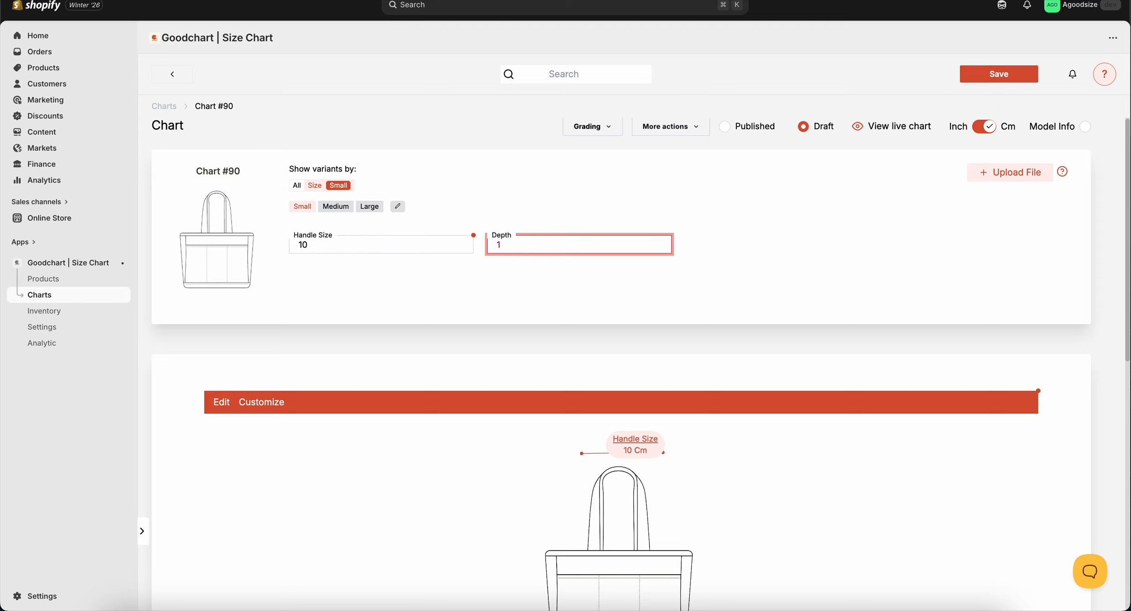
pyautogui.write('15')
pyautogui.click(565, 284)
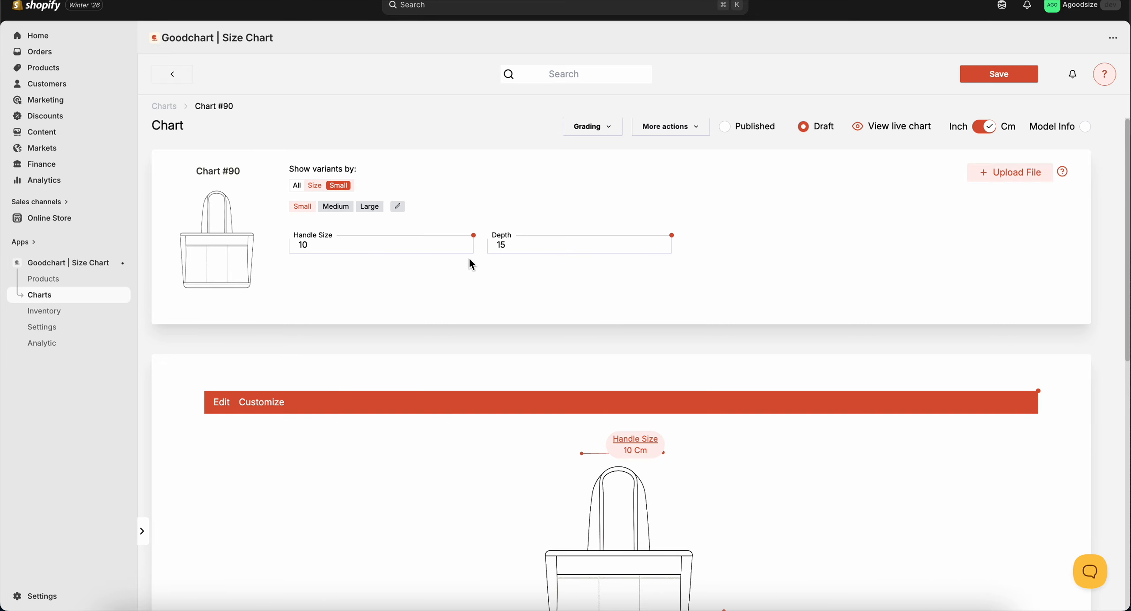
pyautogui.click(589, 126)
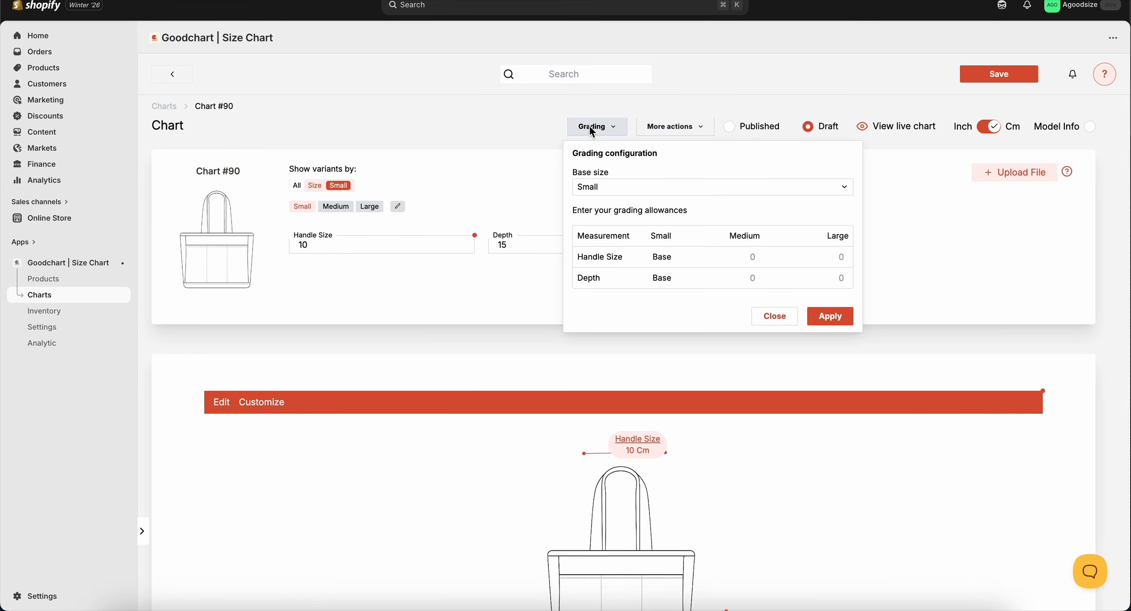
pyautogui.click(609, 128)
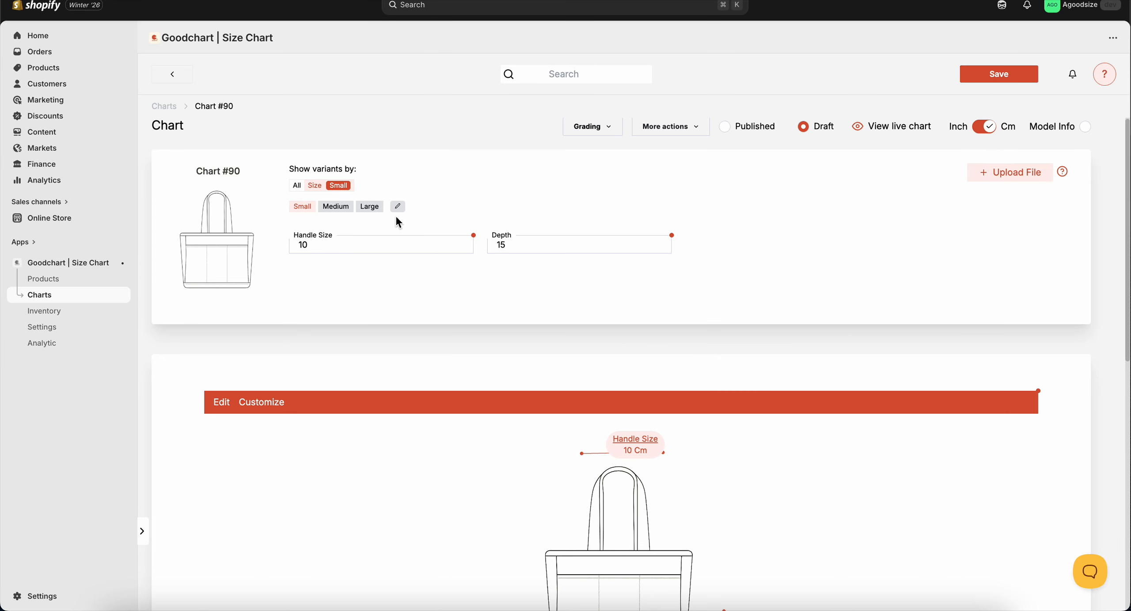
# Set the Medium variant's Handle Size to 12 and its Depth to 17.
pyautogui.click(335, 206)
pyautogui.click(347, 248)
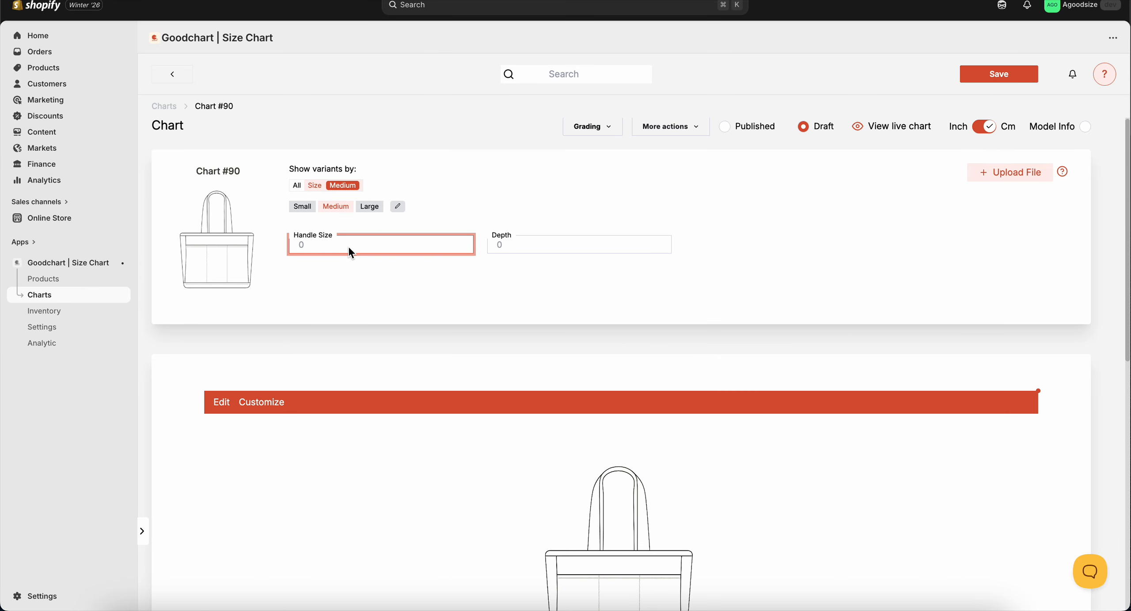
pyautogui.write('12')
pyautogui.click(514, 248)
pyautogui.write('17')
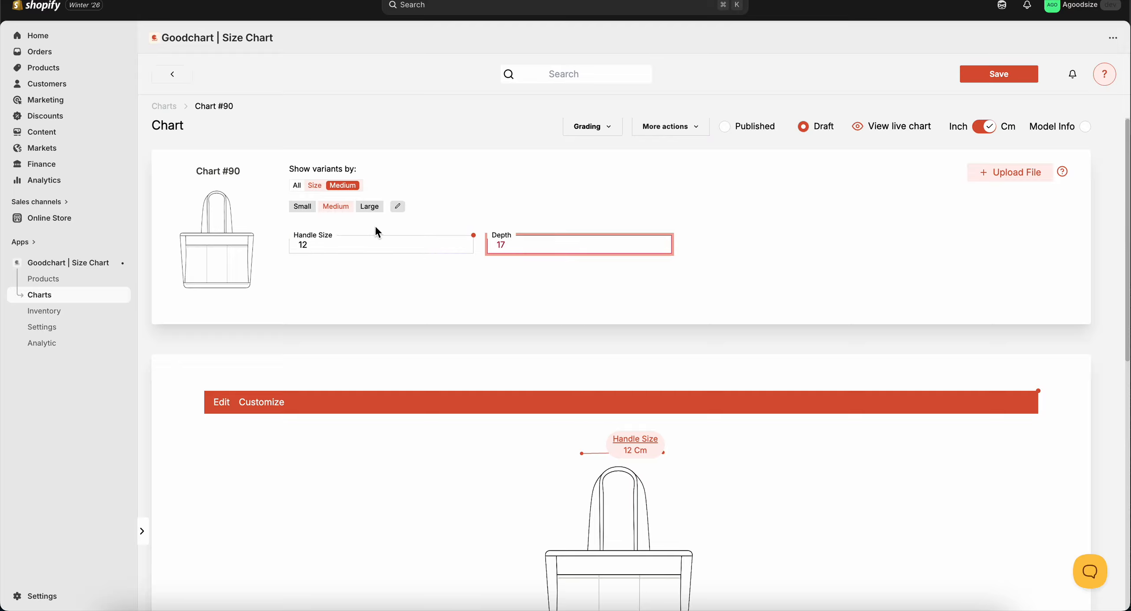
# Set the Large variant's Handle Size to 18 and its Depth to 25, and switch back to the Small variant.
pyautogui.click(371, 206)
pyautogui.click(321, 246)
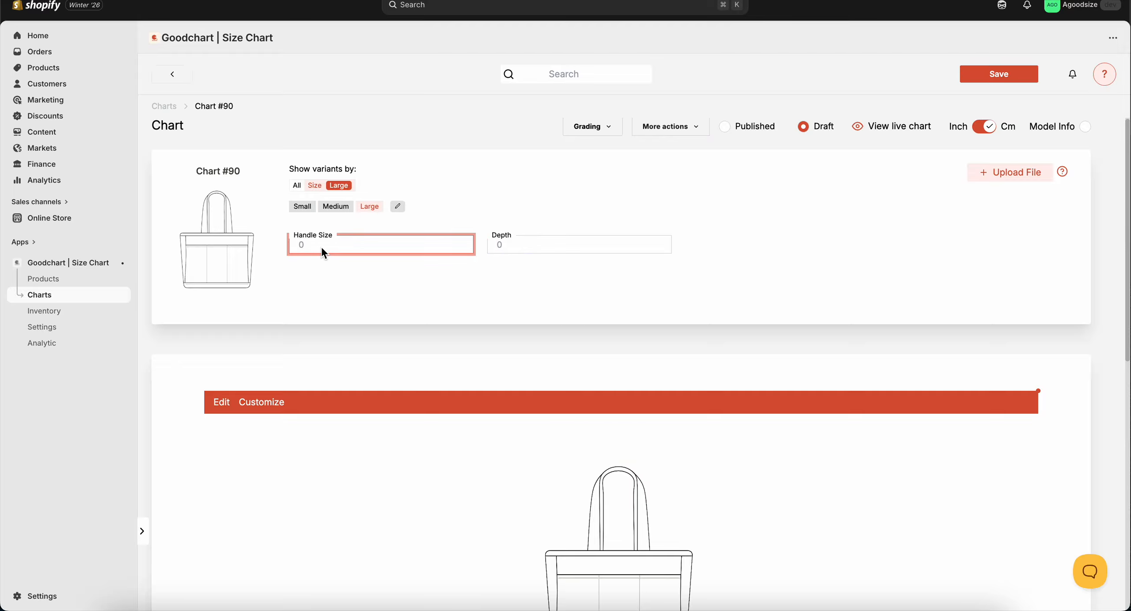
pyautogui.write('18')
pyautogui.click(522, 245)
pyautogui.write('25')
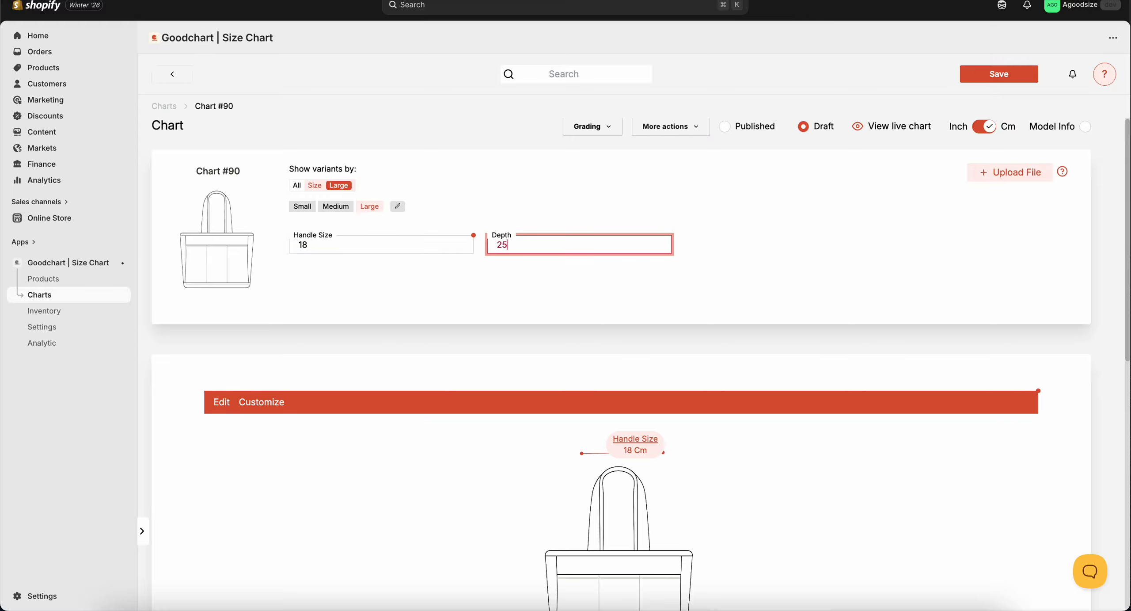
pyautogui.click(490, 254)
pyautogui.click(303, 206)
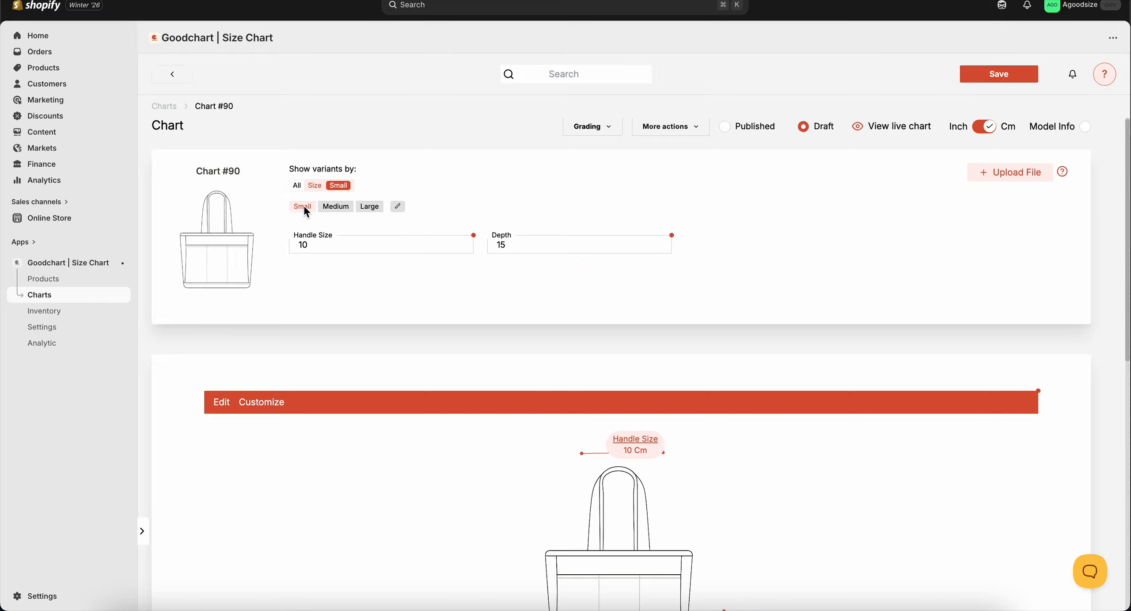
# Delete the block with the Handle Size and Depth dimension guides below the tote image.
pyautogui.scroll(-6, 380, 268)
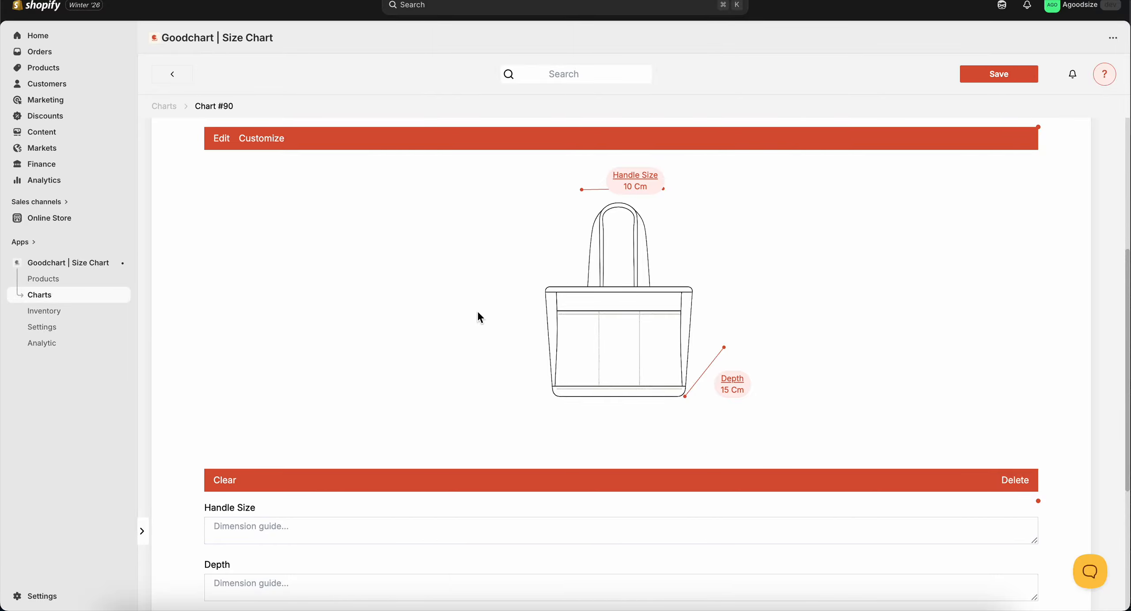
pyautogui.scroll(-4, 479, 316)
pyautogui.click(251, 338)
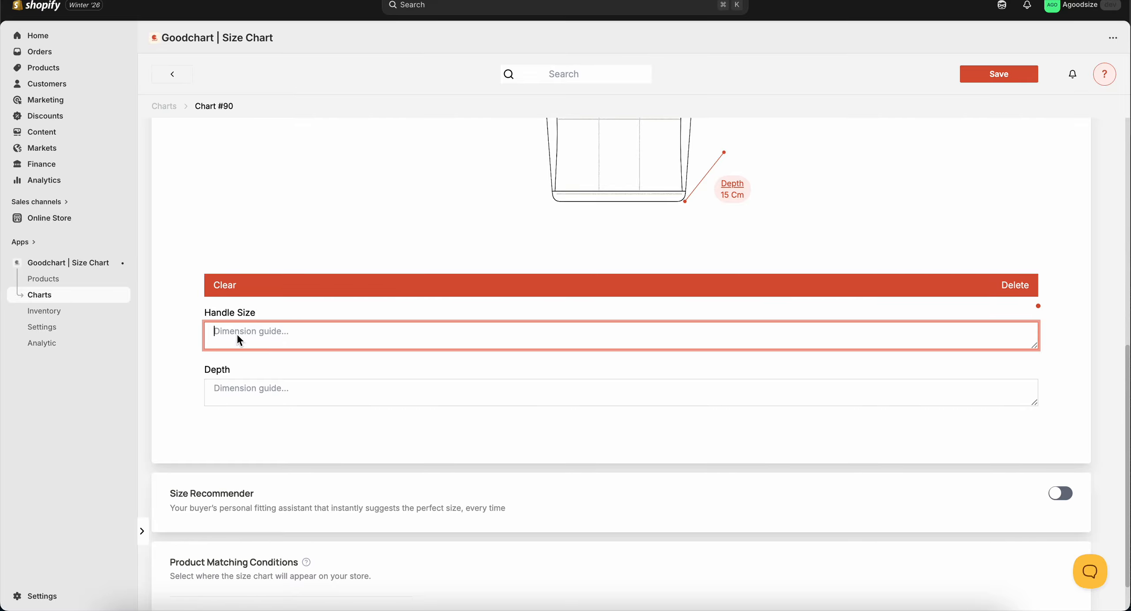
pyautogui.click(243, 394)
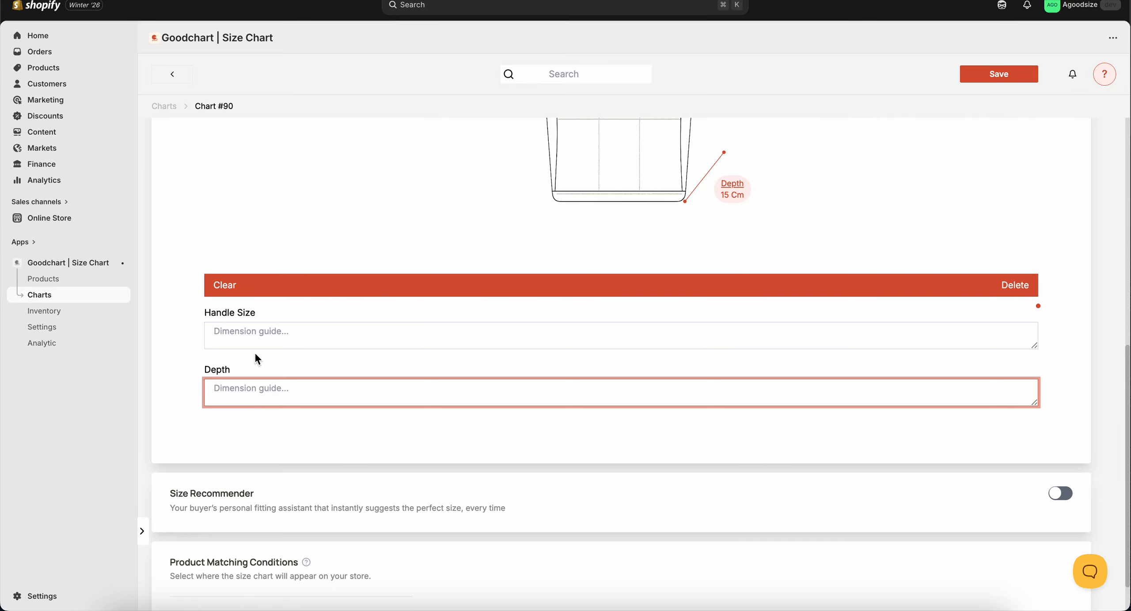
pyautogui.click(228, 288)
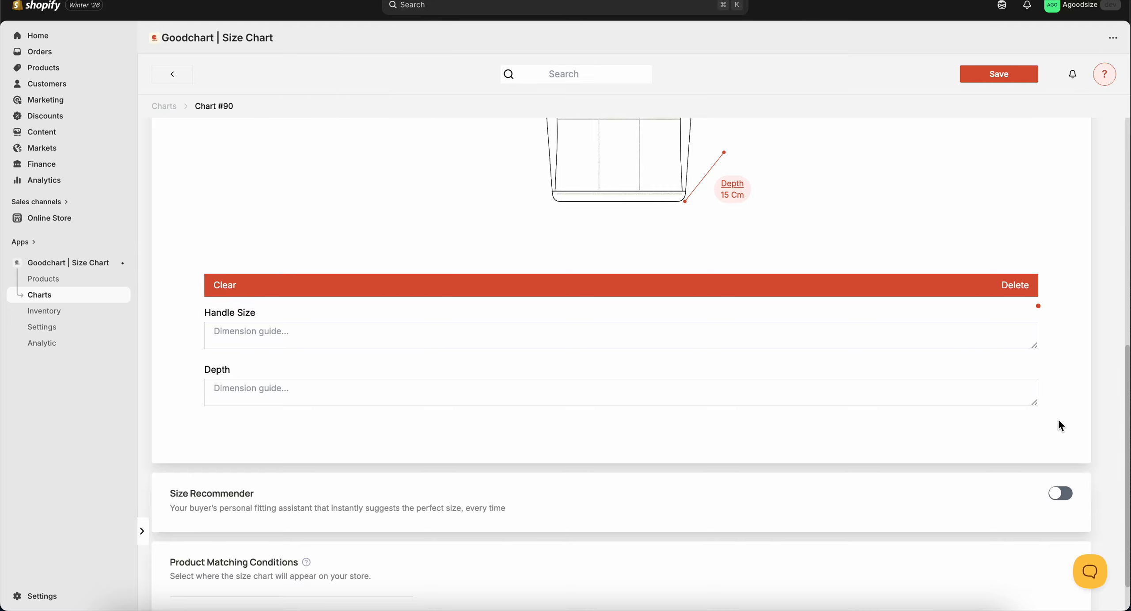
pyautogui.click(1017, 290)
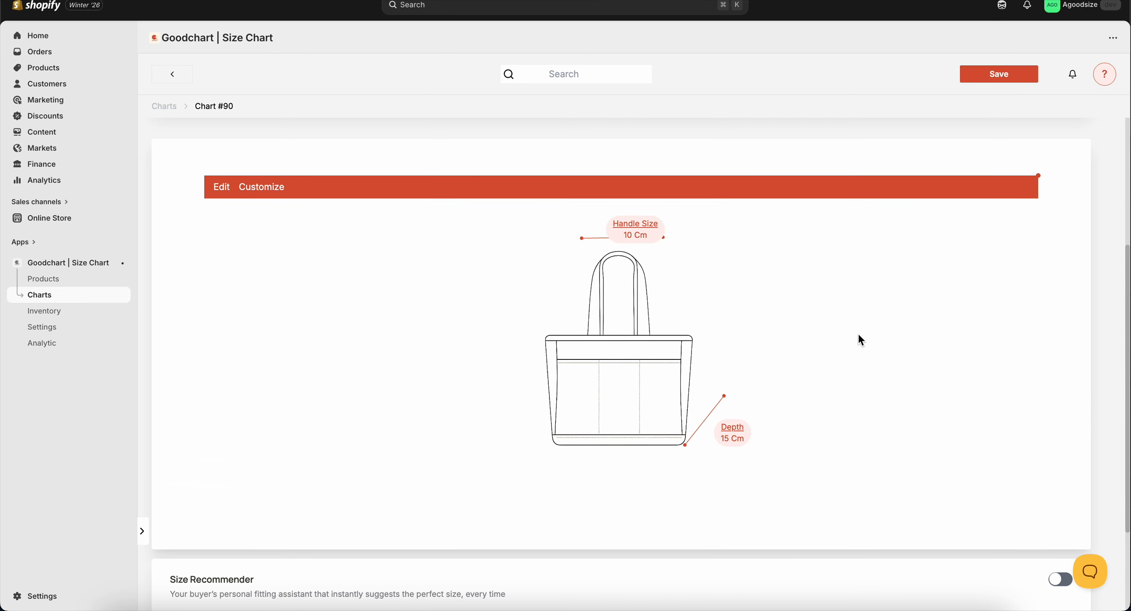
pyautogui.scroll(-2, 828, 309)
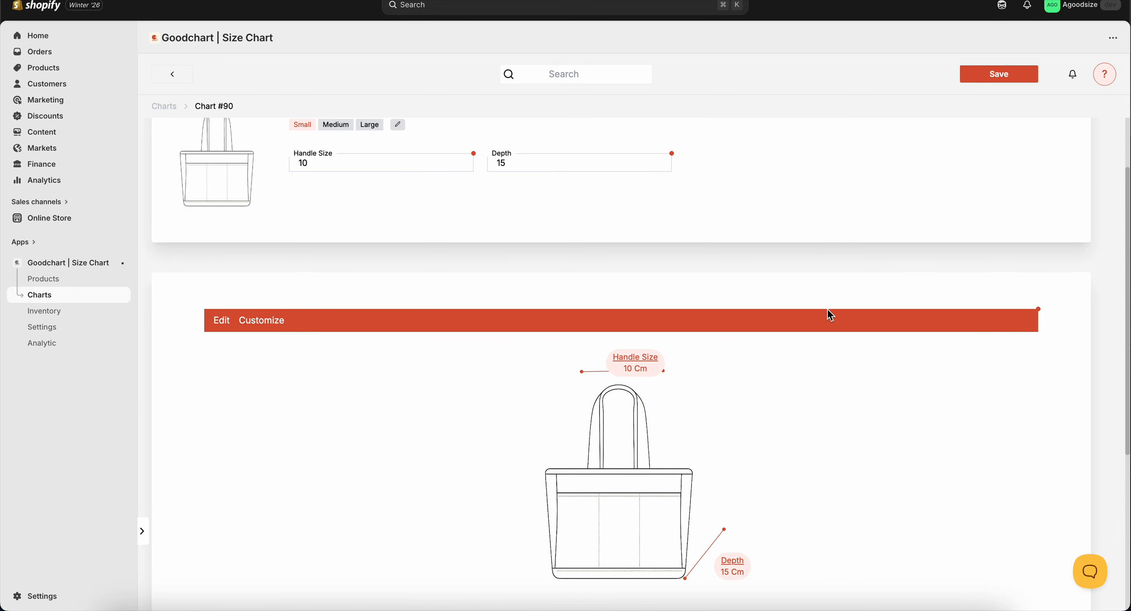
pyautogui.scroll(2, 828, 310)
# Add a Text layout block to the size chart for the dimension guides.
pyautogui.click(679, 137)
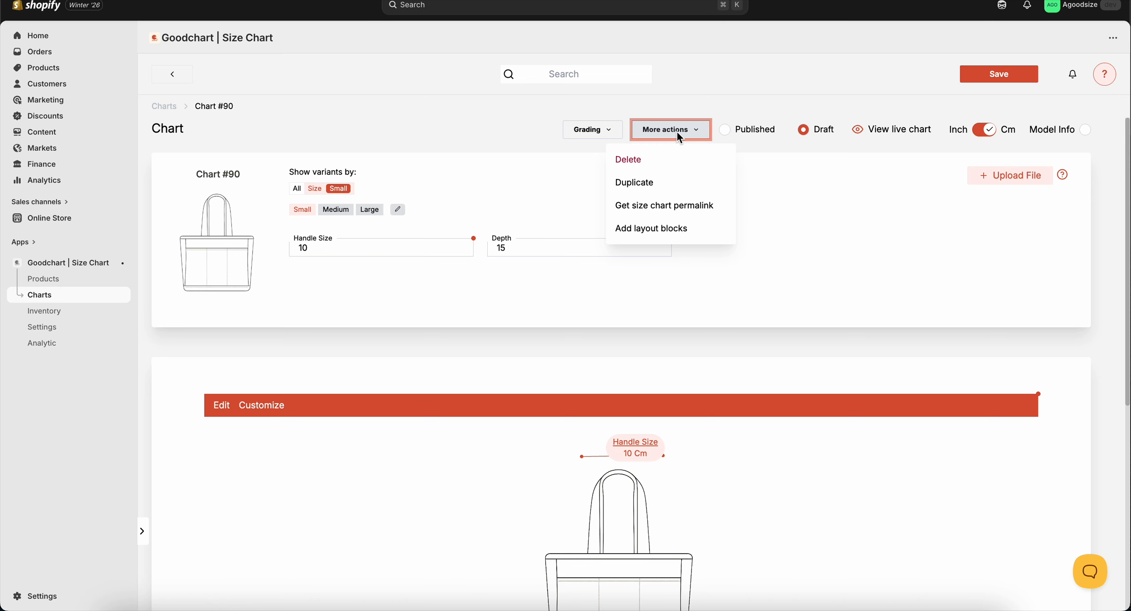
pyautogui.click(664, 227)
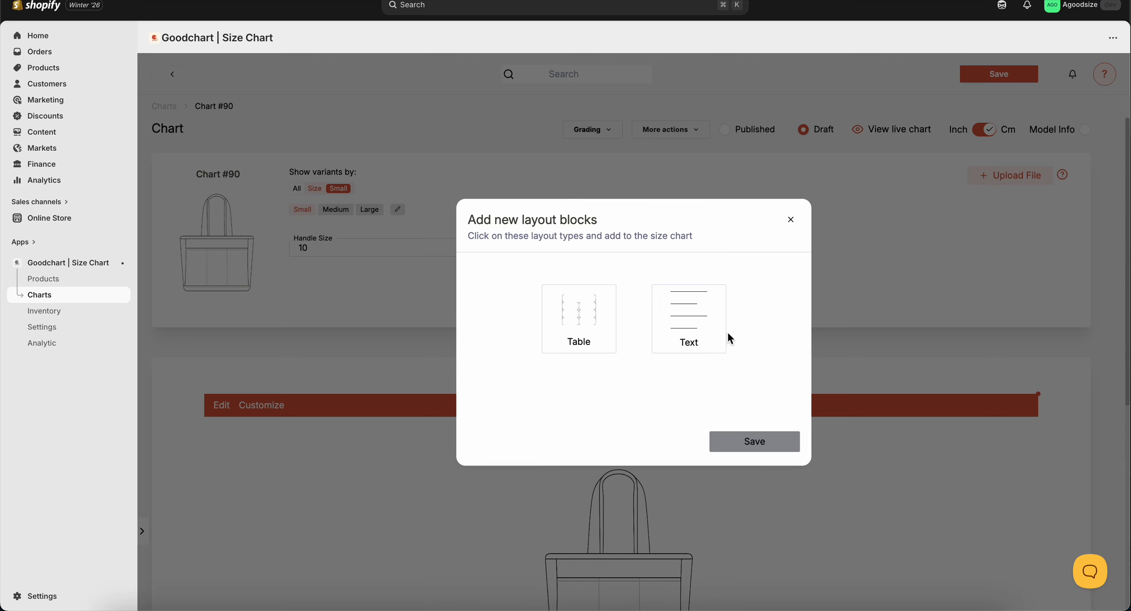
pyautogui.click(707, 324)
pyautogui.click(753, 442)
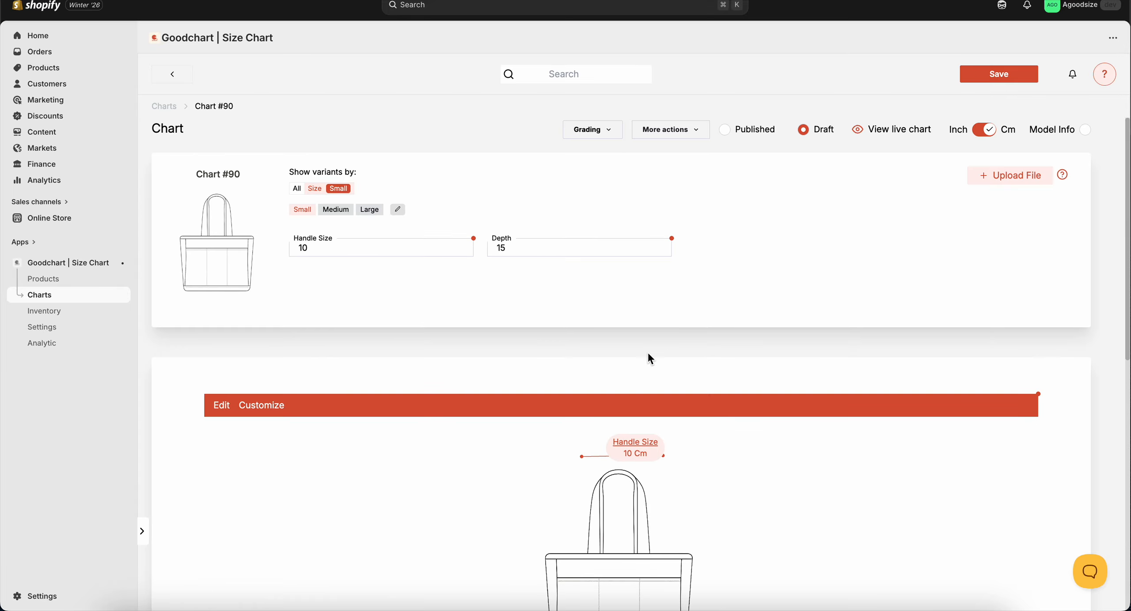
# Add a Table layout block to the size chart and delete it again from below the dimension guides.
pyautogui.click(667, 133)
pyautogui.click(663, 227)
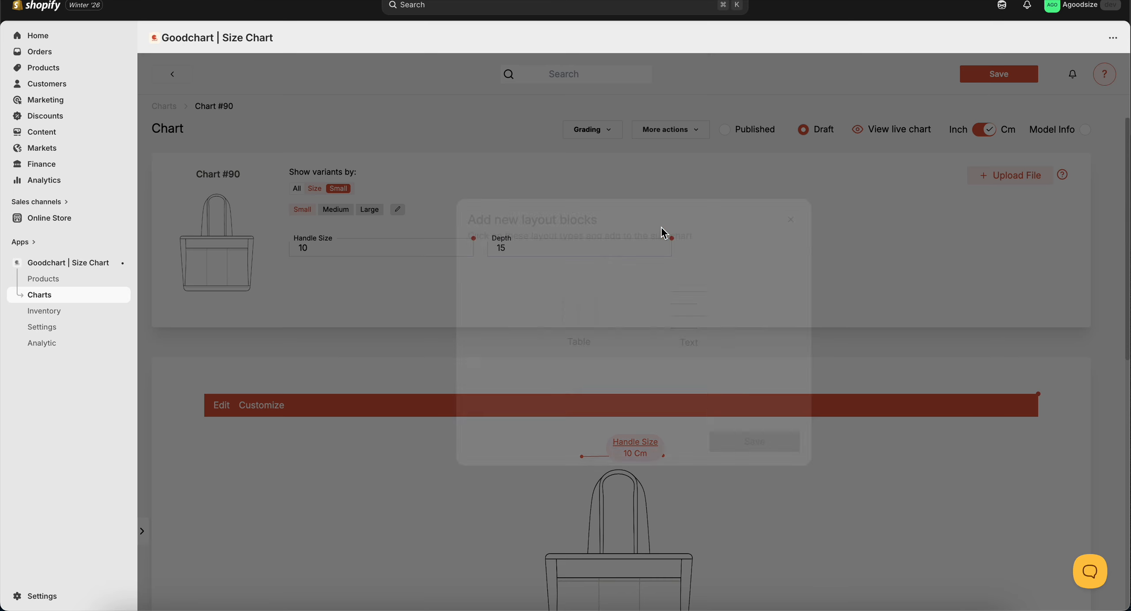
pyautogui.click(587, 319)
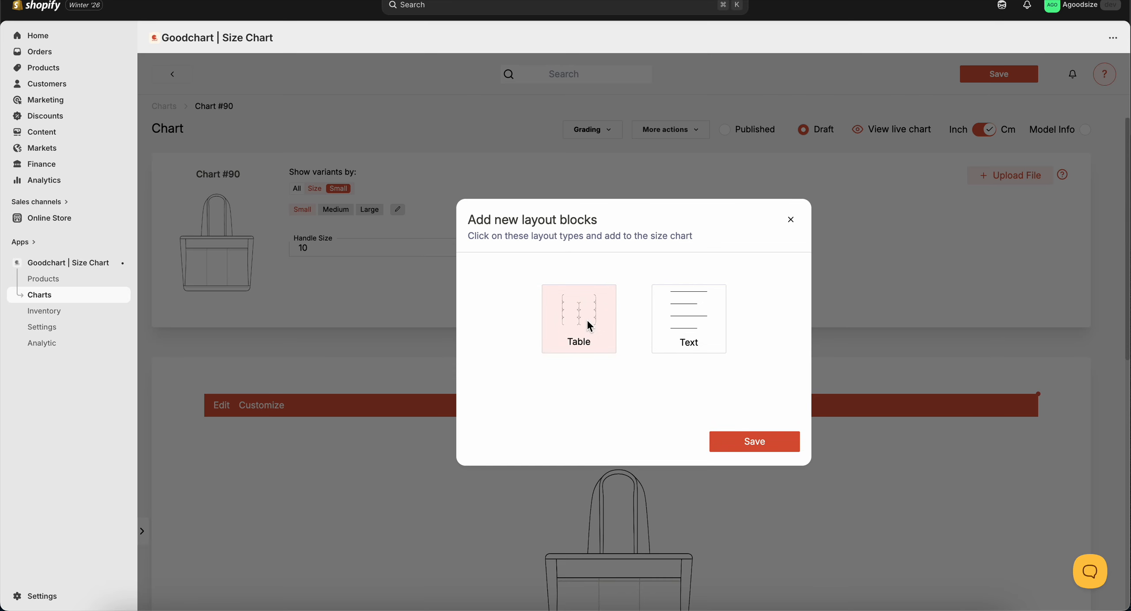
pyautogui.click(754, 441)
pyautogui.scroll(-10, 605, 307)
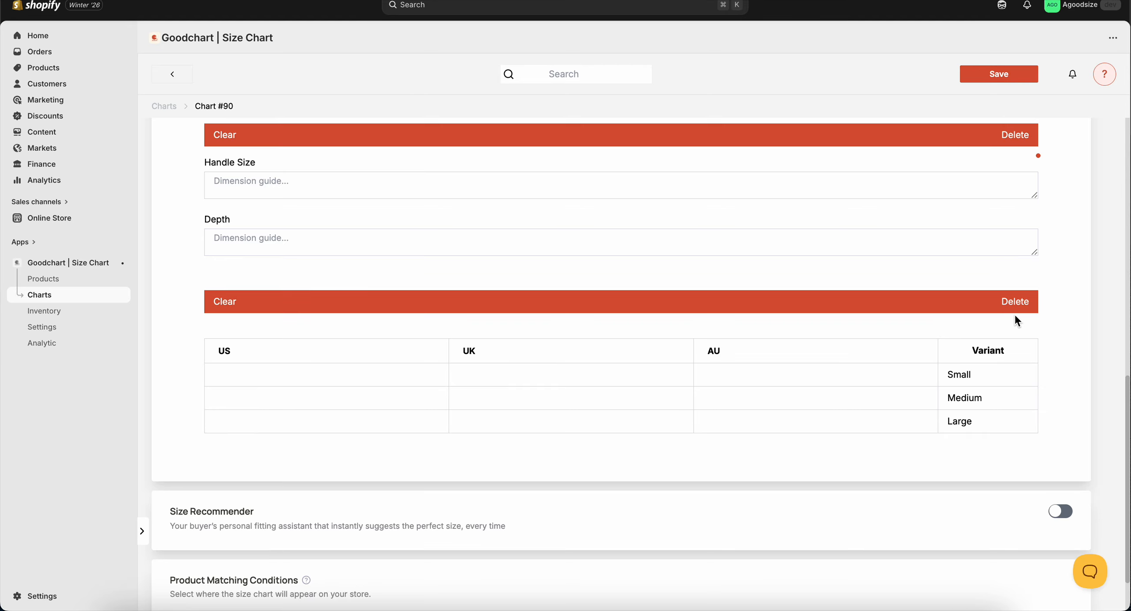
pyautogui.click(1013, 302)
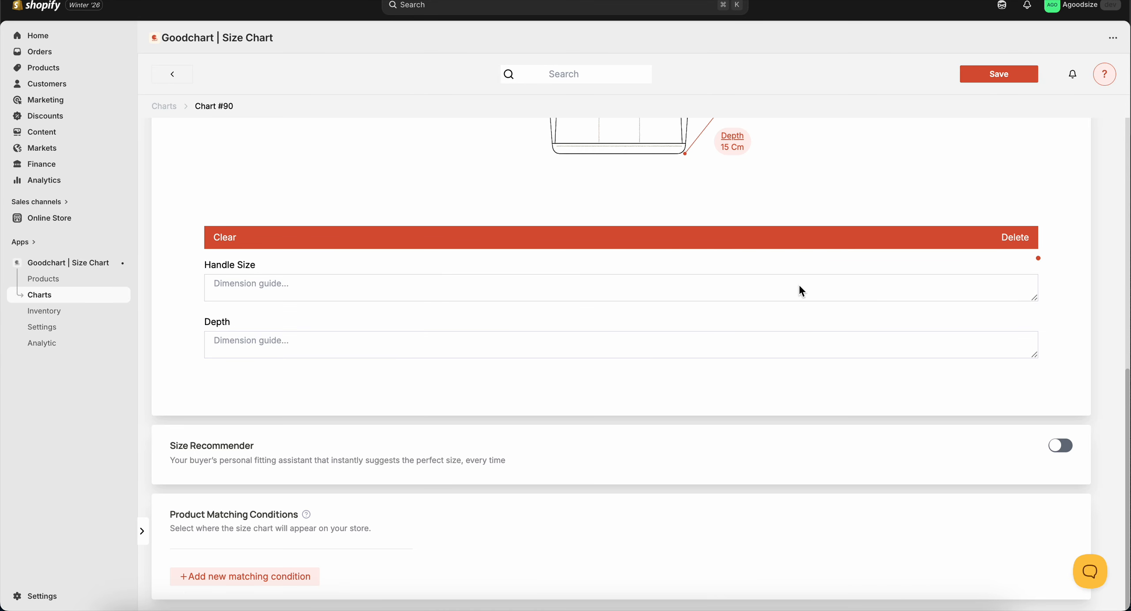
# Enter "Measure from to" as the dimension guide for both Handle Size and Depth.
pyautogui.click(225, 289)
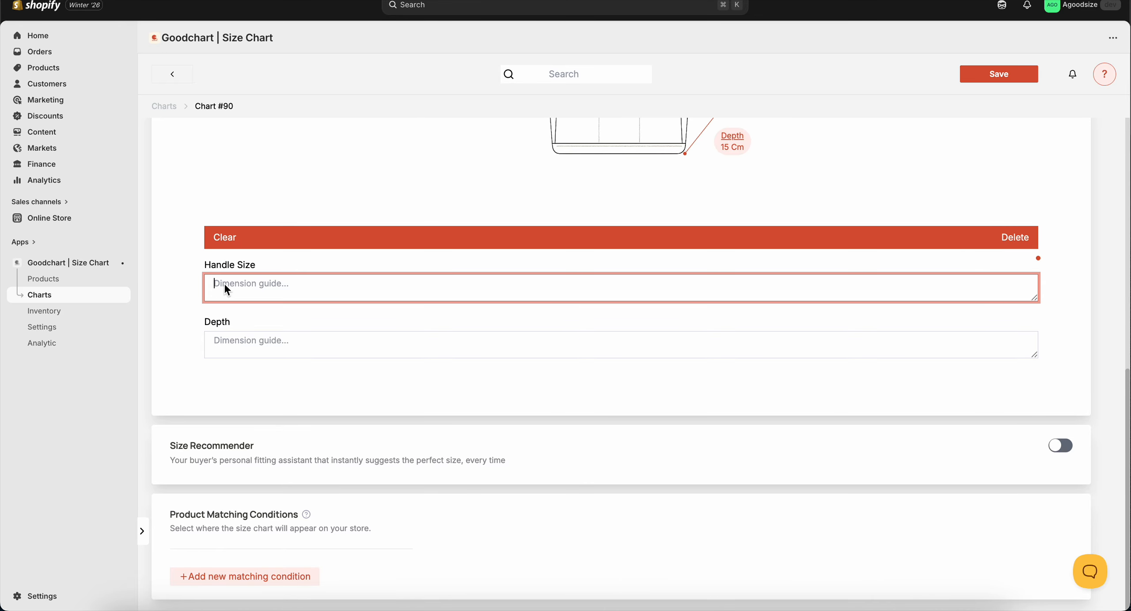
pyautogui.write('Measure from to')
pyautogui.tripleClick(282, 282)
pyautogui.press('super+c')
pyautogui.click(257, 338)
pyautogui.press('super+v')
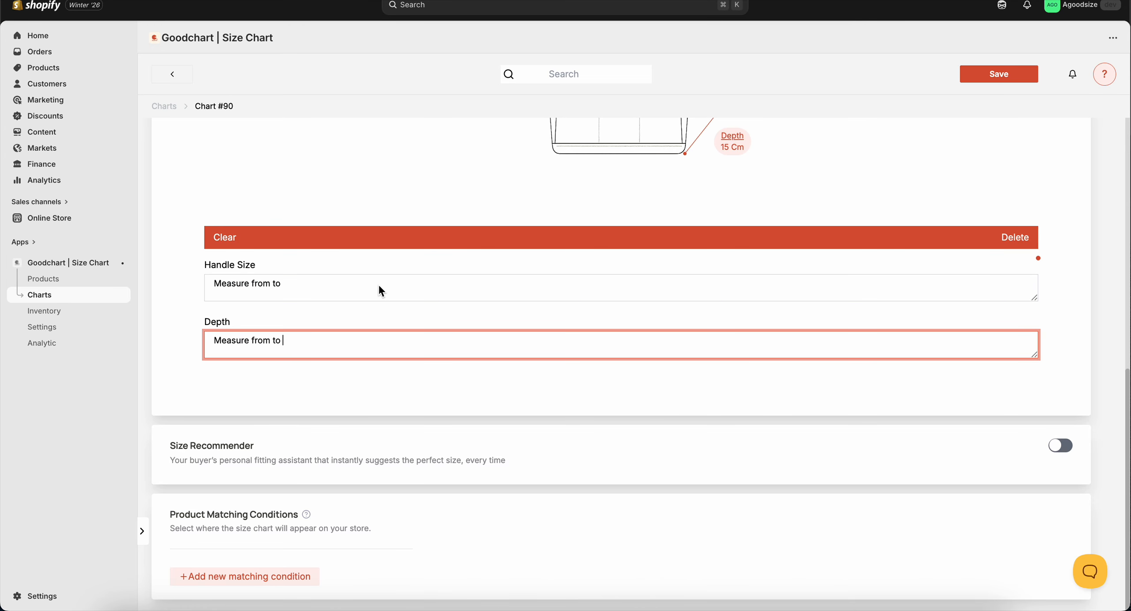
# Rename the chart as "Tote Bag Sample".
pyautogui.scroll(10, 426, 280)
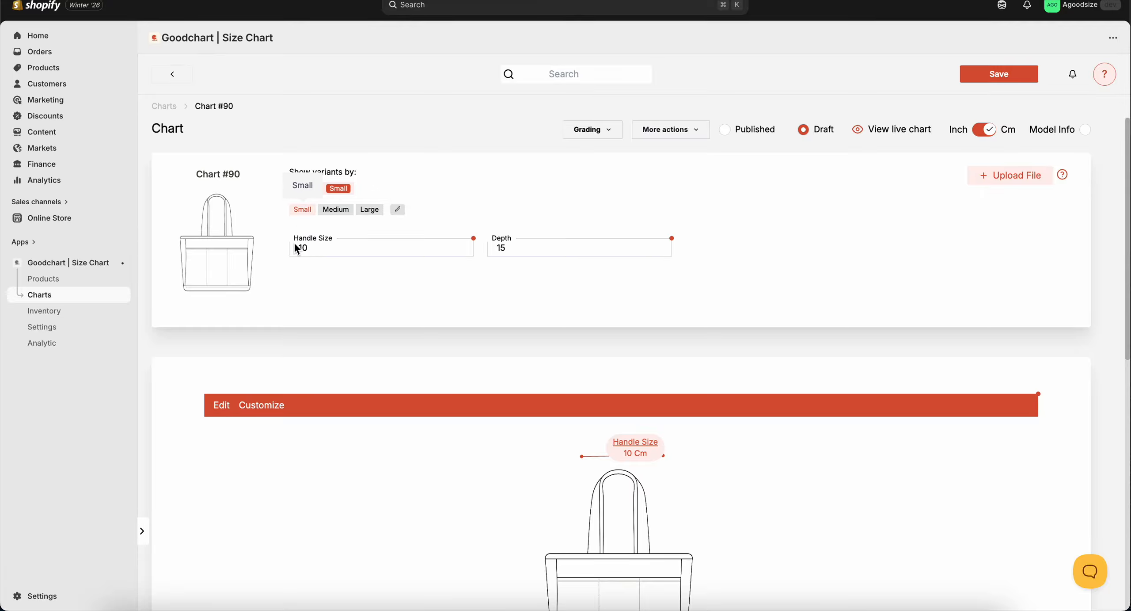
pyautogui.click(216, 175)
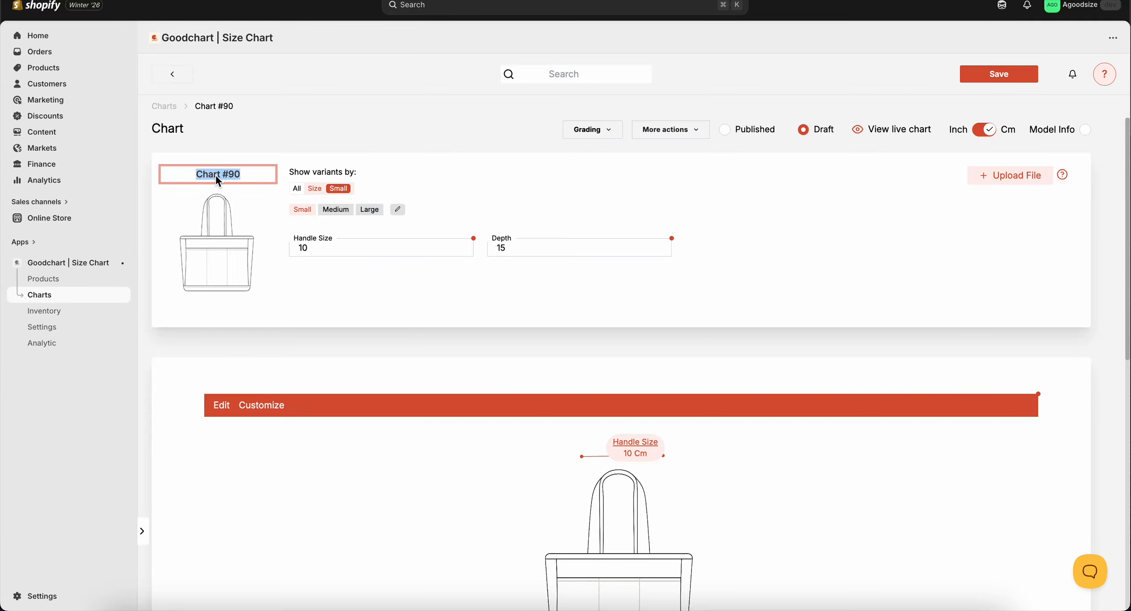
pyautogui.write('Tote Bag Samople')
pyautogui.press('BackSpace')
pyautogui.press('BackSpace')
pyautogui.press('BackSpace')
pyautogui.press('BackSpace')
pyautogui.press('BackSpace')
pyautogui.write('ple')
pyautogui.click(442, 180)
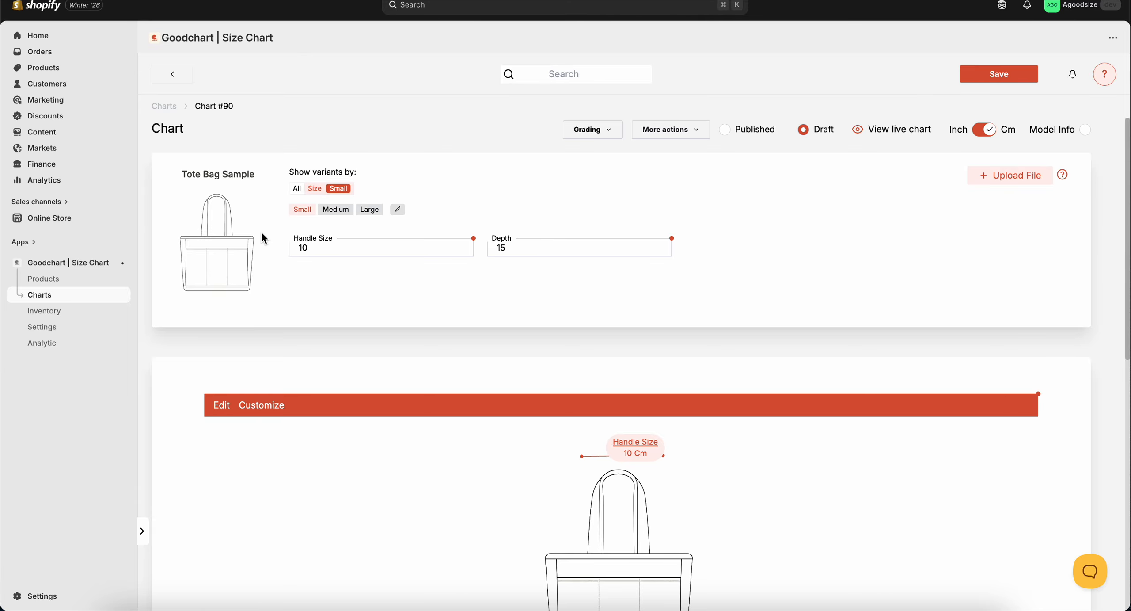
# Start a product matching condition, search for "tote", tick Designer Tote Bag, and close the product selection without applying it.
pyautogui.scroll(-10, 261, 230)
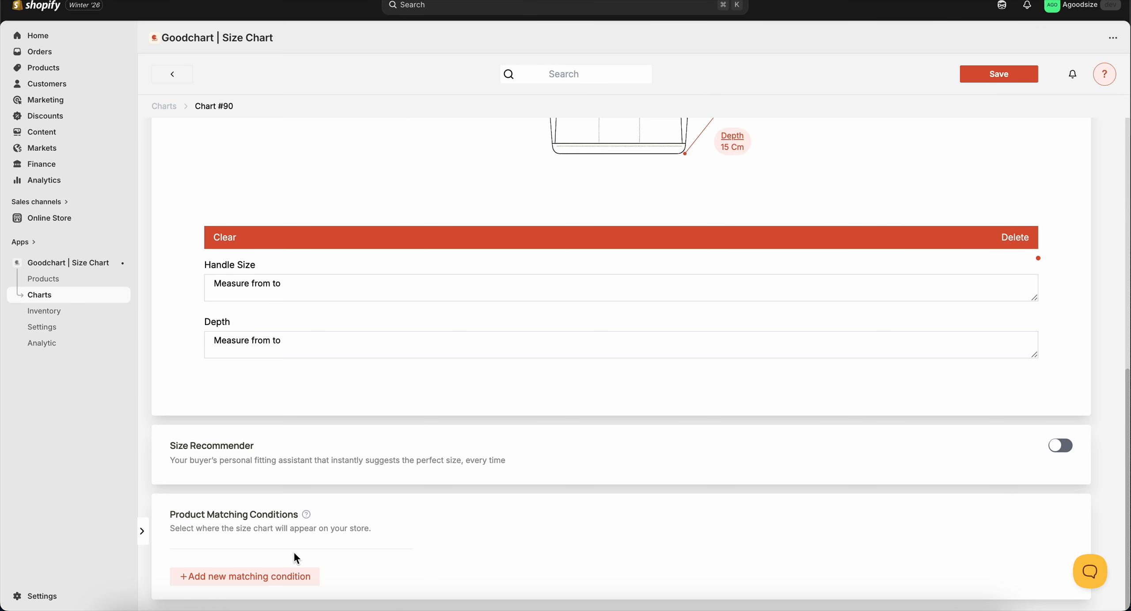
pyautogui.click(265, 574)
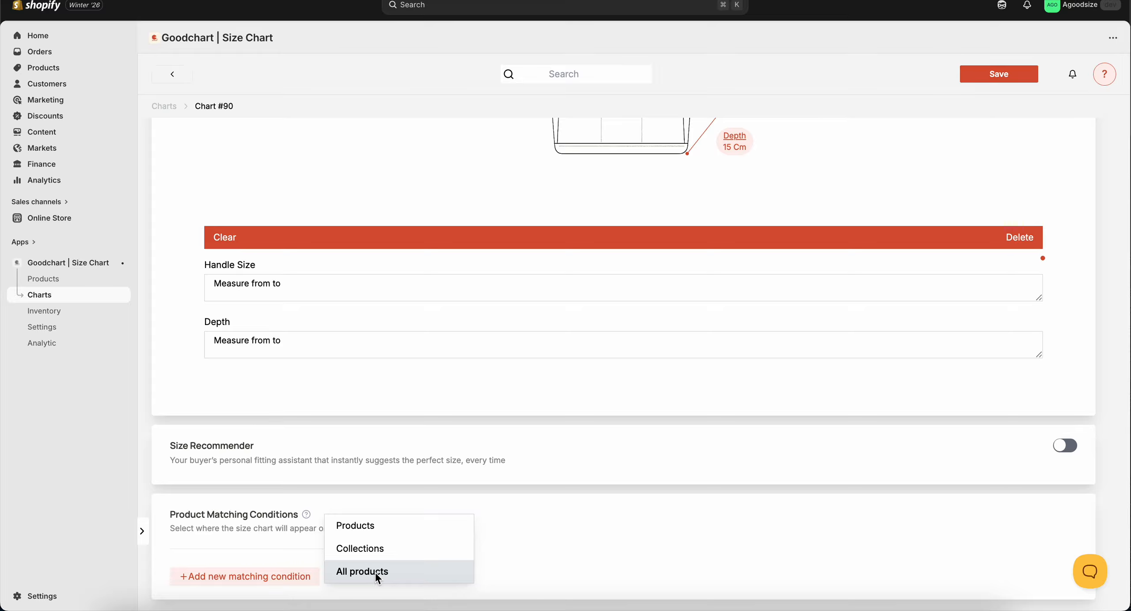
pyautogui.click(374, 526)
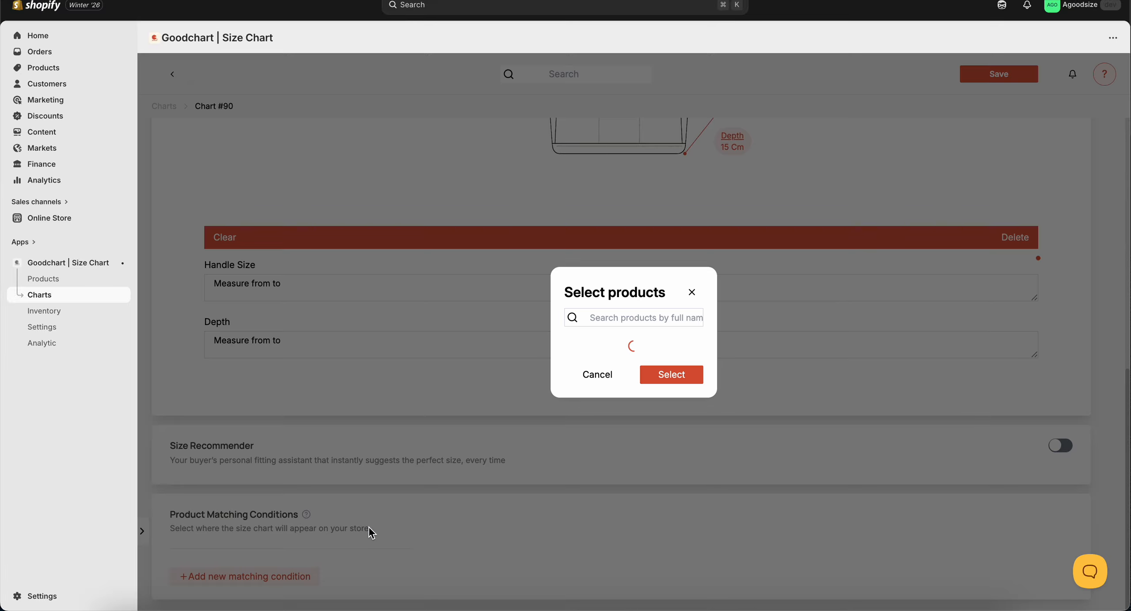
pyautogui.click(614, 227)
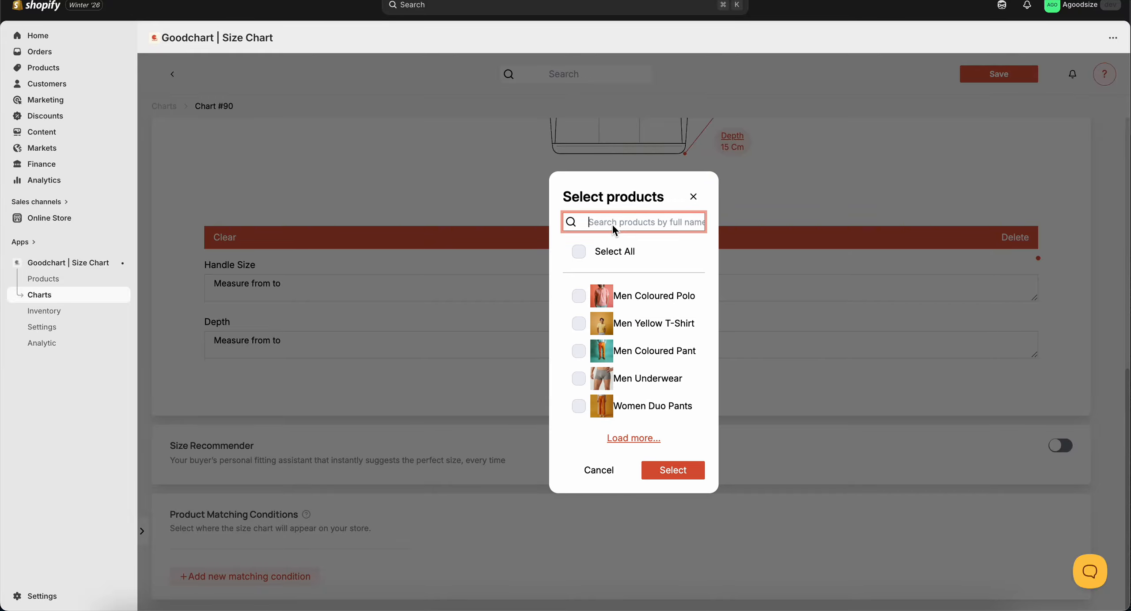
pyautogui.write('tote')
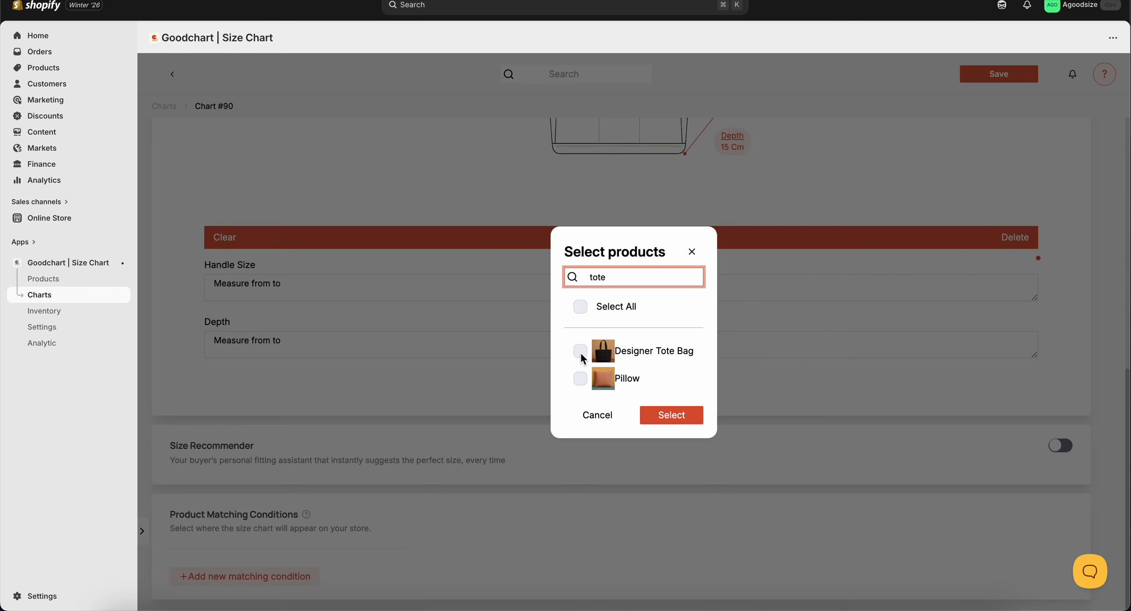
pyautogui.click(582, 356)
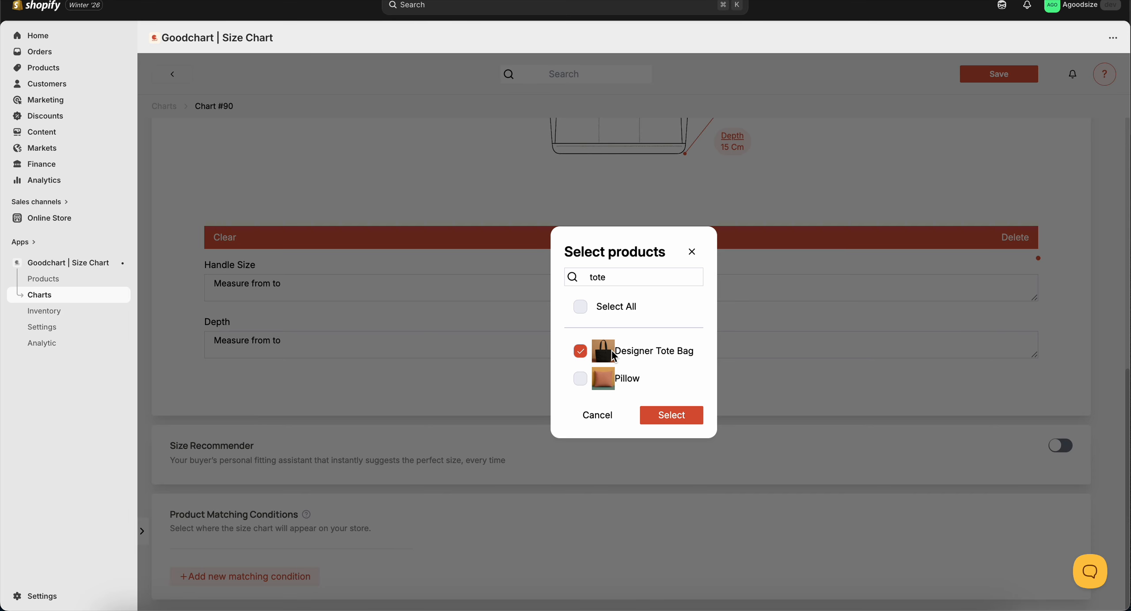
pyautogui.click(692, 251)
pyautogui.scroll(10, 447, 296)
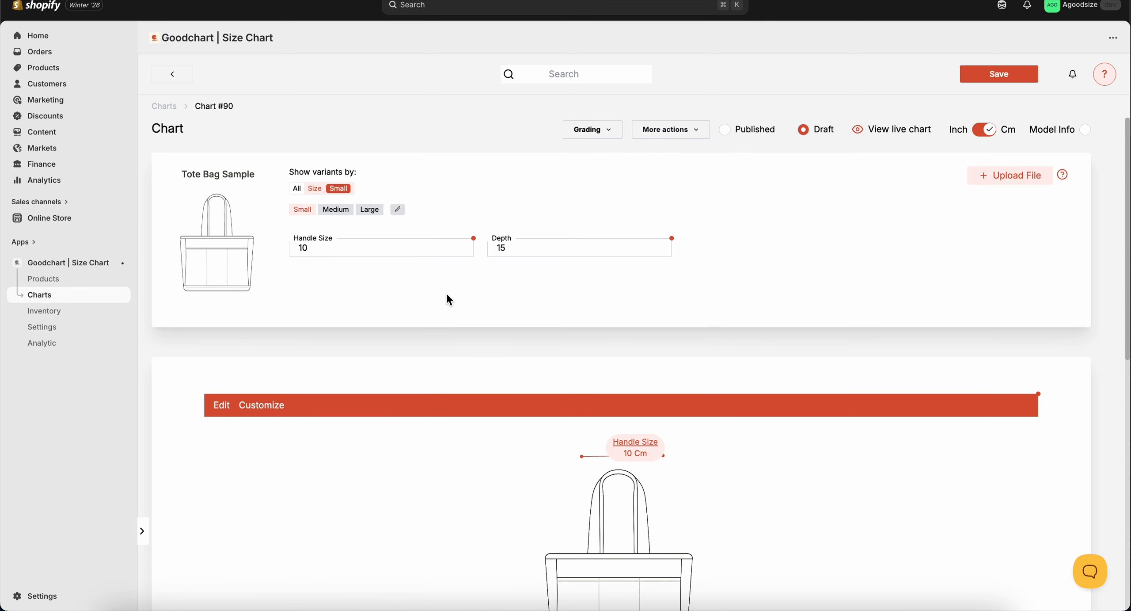